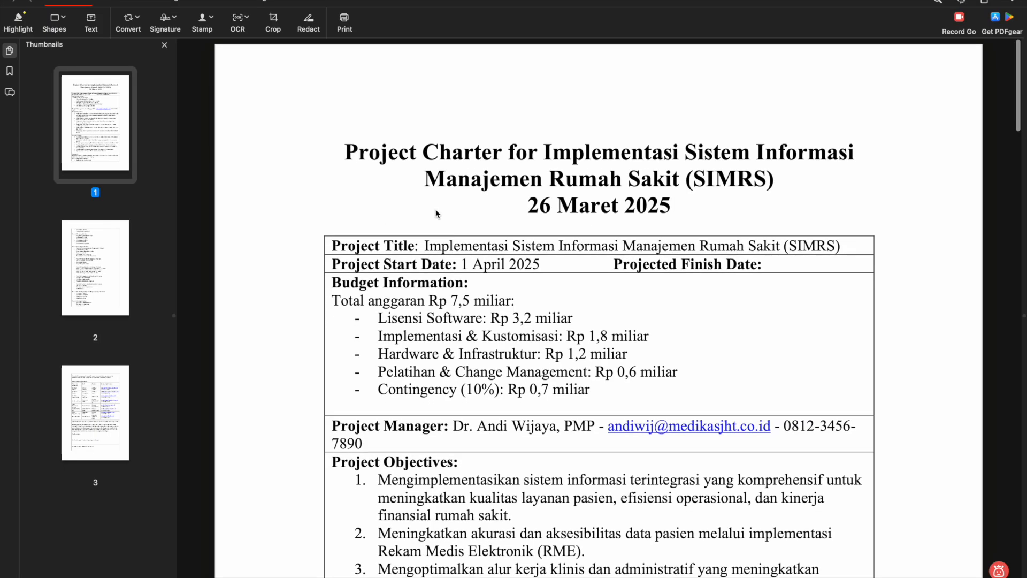
# Review the project title, dates, budget and objectives on the first page of the SIMRS Project Charter.
pyautogui.doubleClick(495, 246)
pyautogui.doubleClick(809, 246)
pyautogui.click(496, 282)
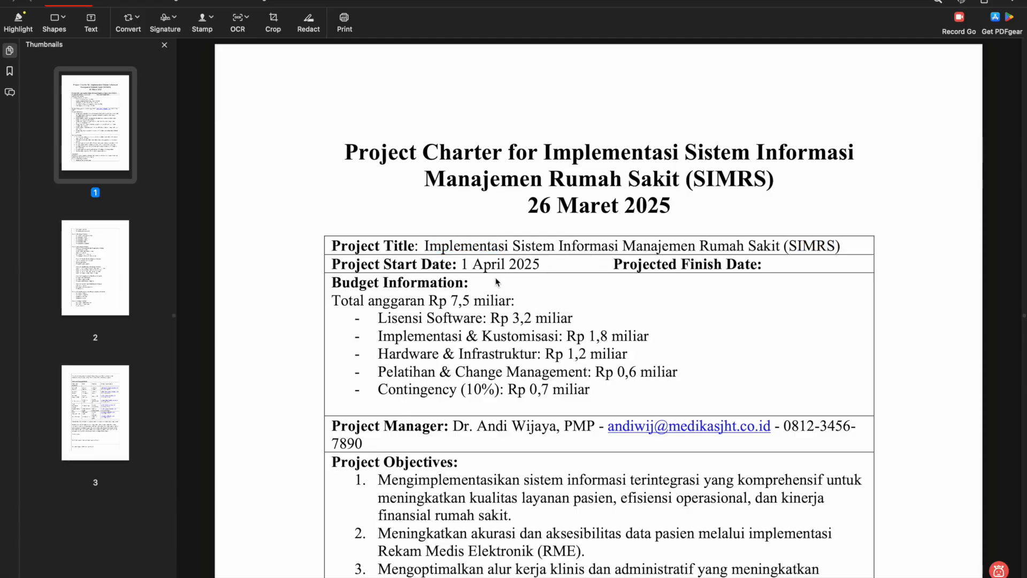
pyautogui.scroll(-6, 412, 301)
pyautogui.scroll(5, 412, 301)
pyautogui.scroll(-5, 412, 301)
pyautogui.scroll(-8, 412, 301)
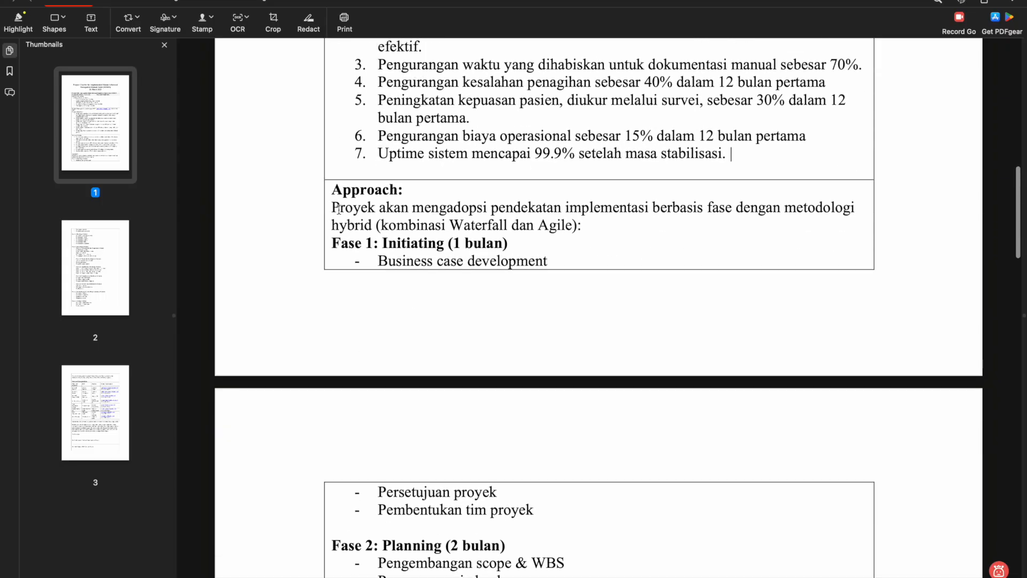
# Read through the charter's Approach section, examining Fase 1 Initiating through Fase 5 Closing and their durations.
pyautogui.moveTo(332, 191); pyautogui.dragTo(369, 188)
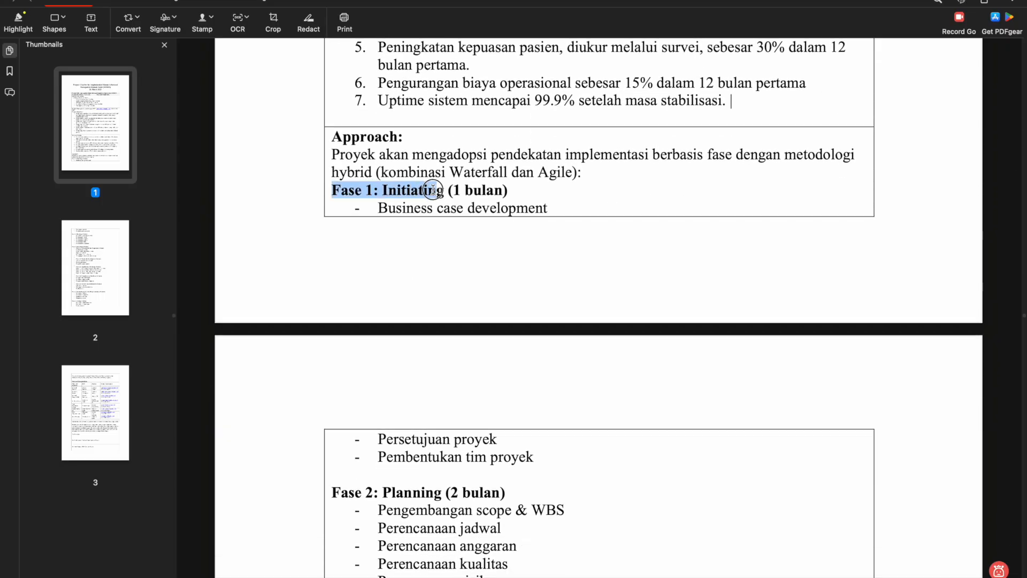
pyautogui.scroll(-6, 464, 216)
pyautogui.scroll(-14, 450, 222)
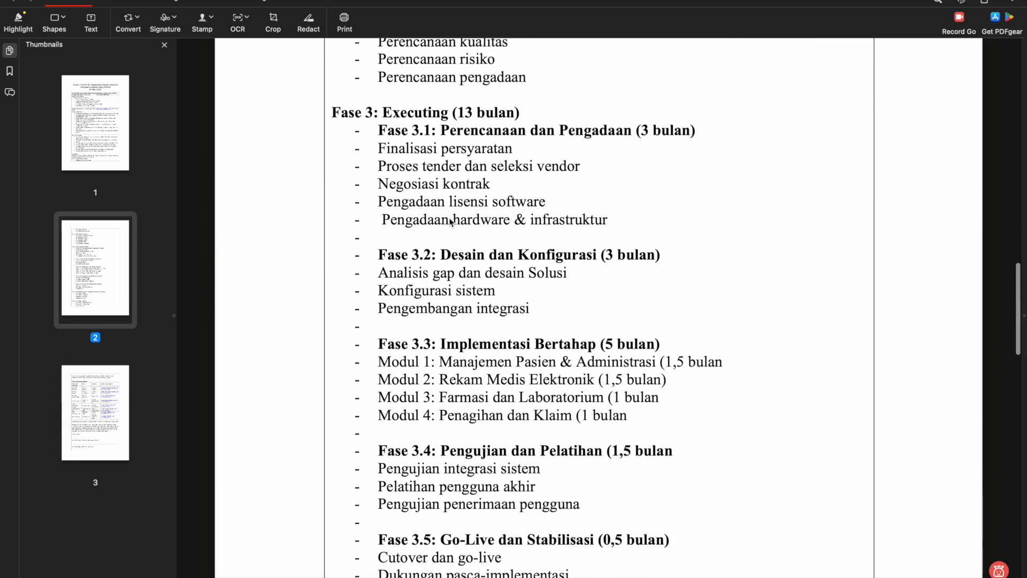
pyautogui.scroll(15, 449, 222)
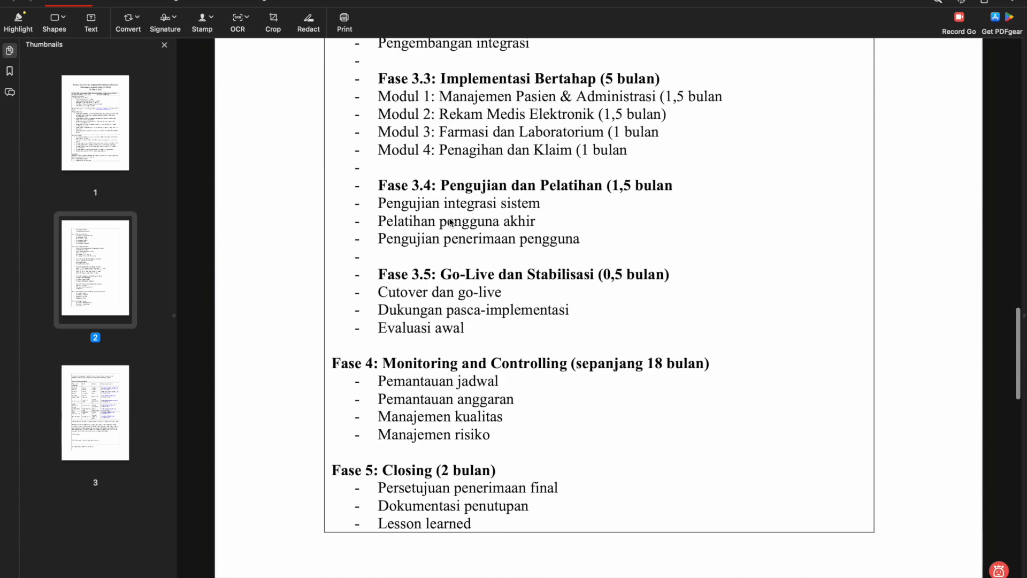
pyautogui.scroll(2, 450, 222)
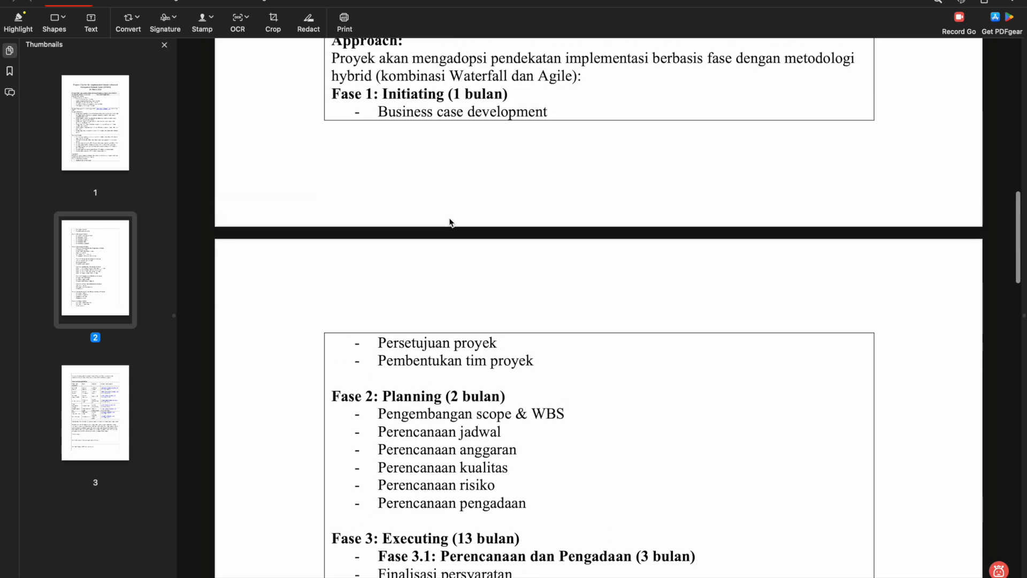
pyautogui.scroll(-4, 449, 222)
pyautogui.scroll(-5, 449, 222)
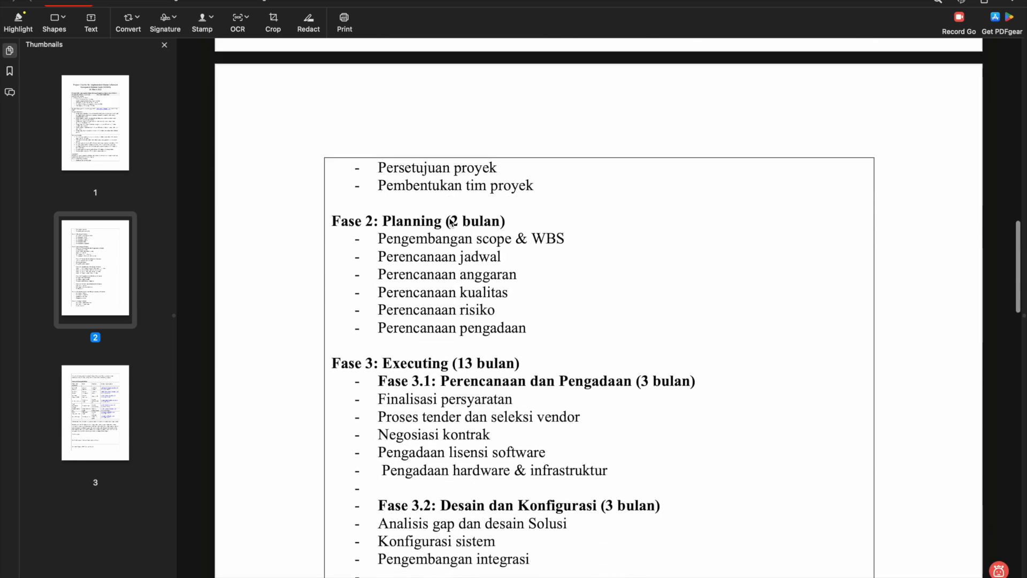
pyautogui.scroll(-10, 449, 221)
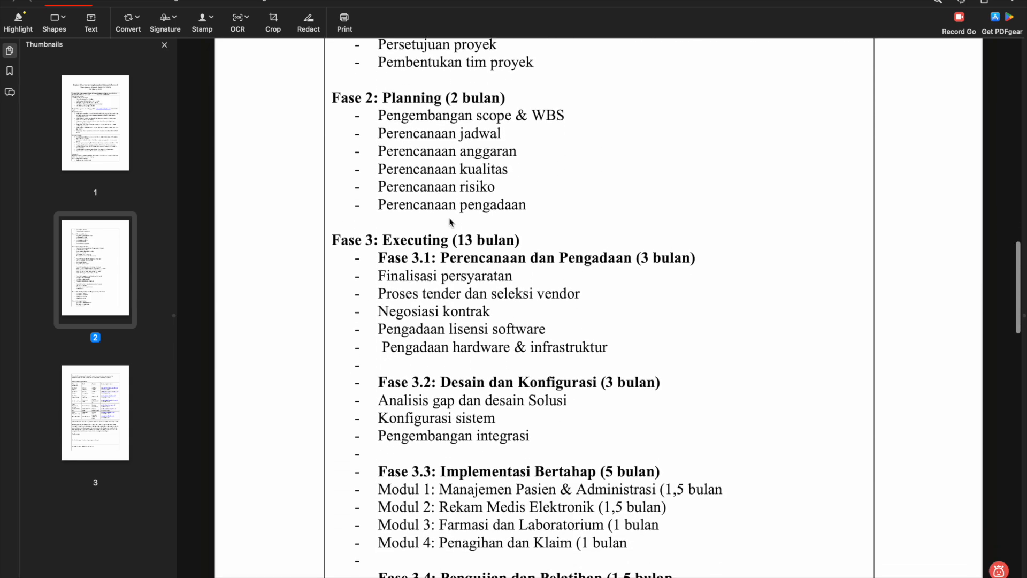
pyautogui.scroll(-8, 450, 222)
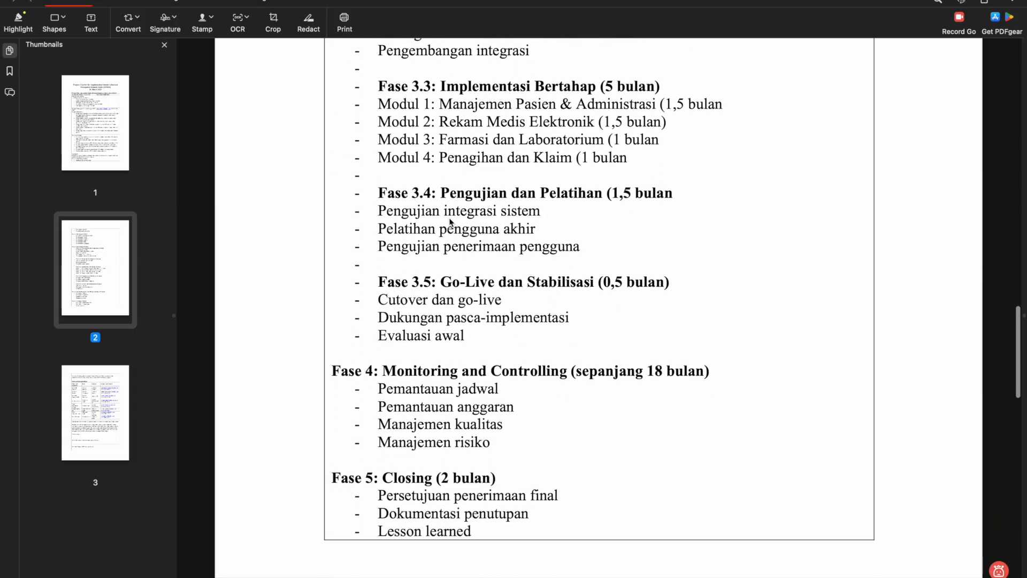
pyautogui.scroll(-3, 449, 222)
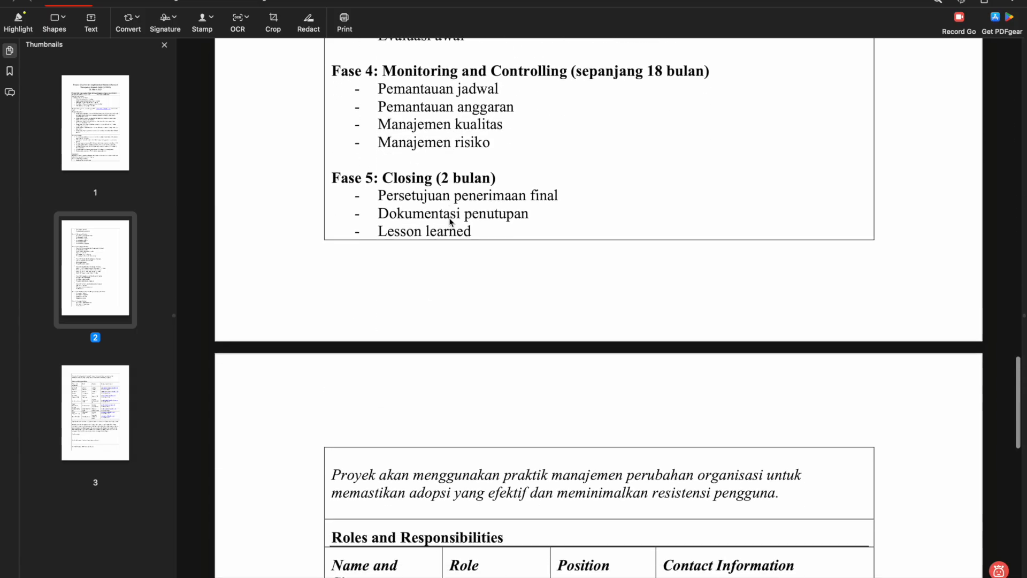
pyautogui.scroll(20, 450, 222)
pyautogui.scroll(4, 449, 222)
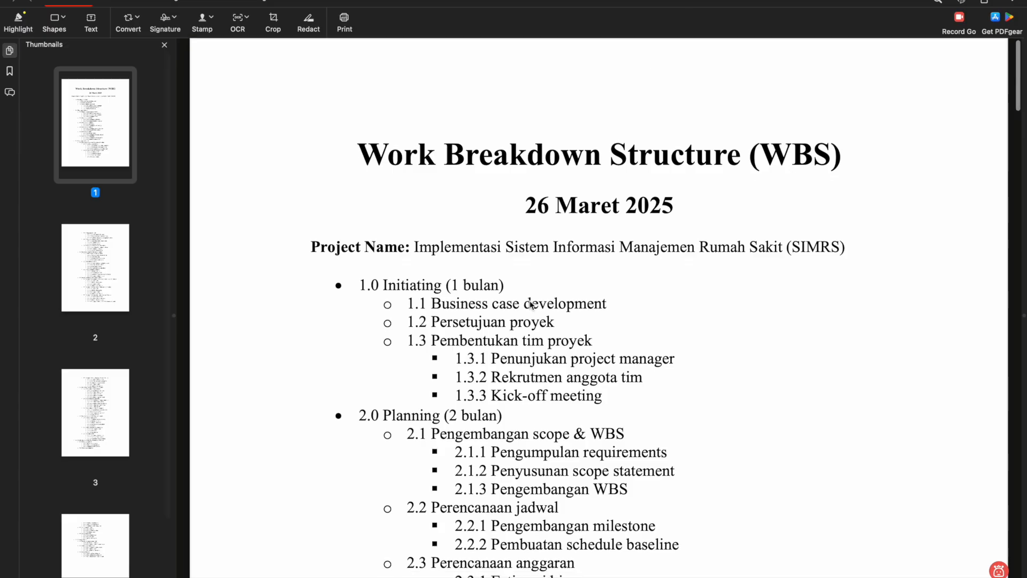
# Examine the Initiating and Planning items in the Work Breakdown Structure (WBS) document.
pyautogui.scroll(-4, 532, 305)
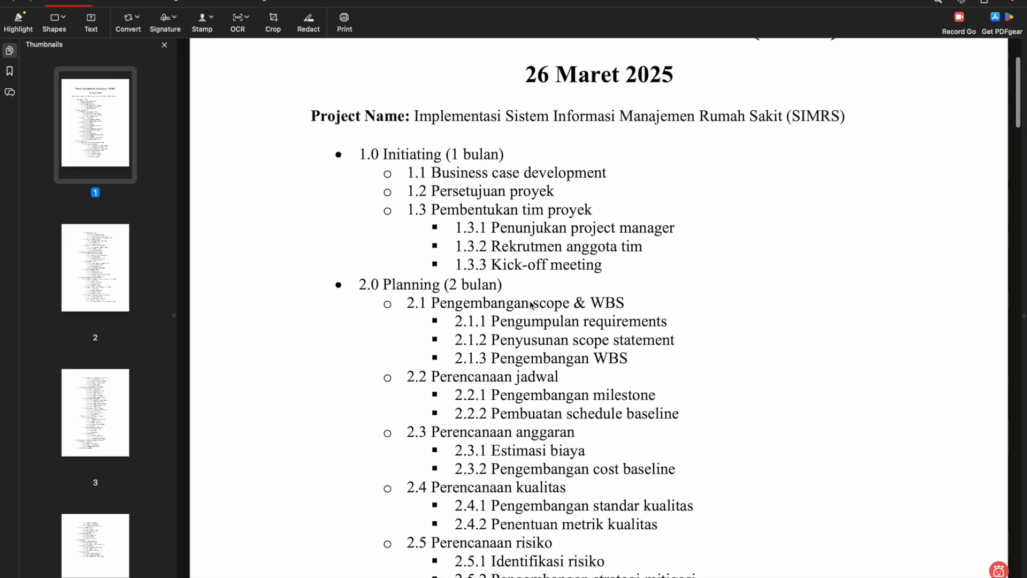
pyautogui.scroll(-1, 531, 305)
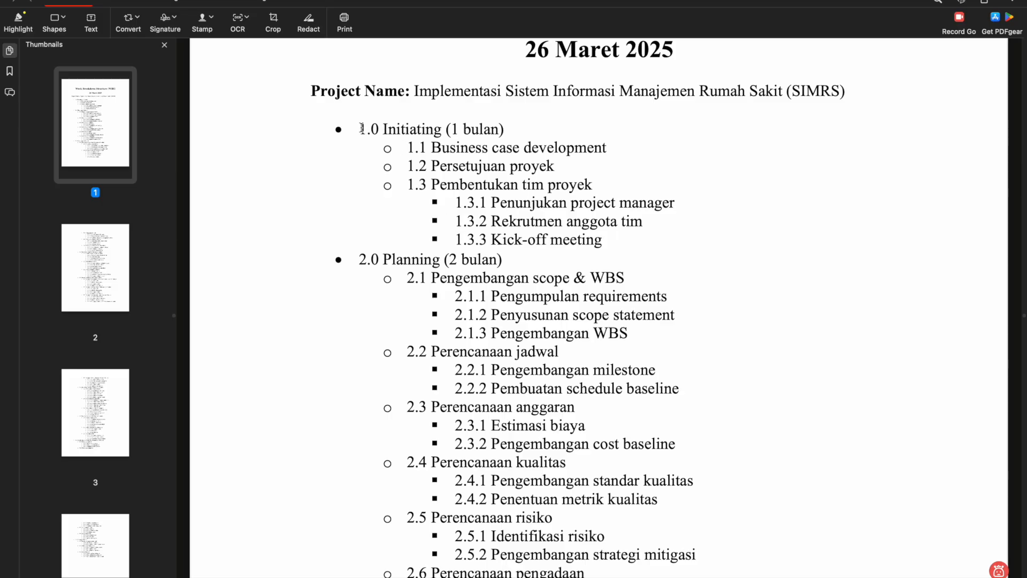
pyautogui.moveTo(361, 128); pyautogui.dragTo(456, 129)
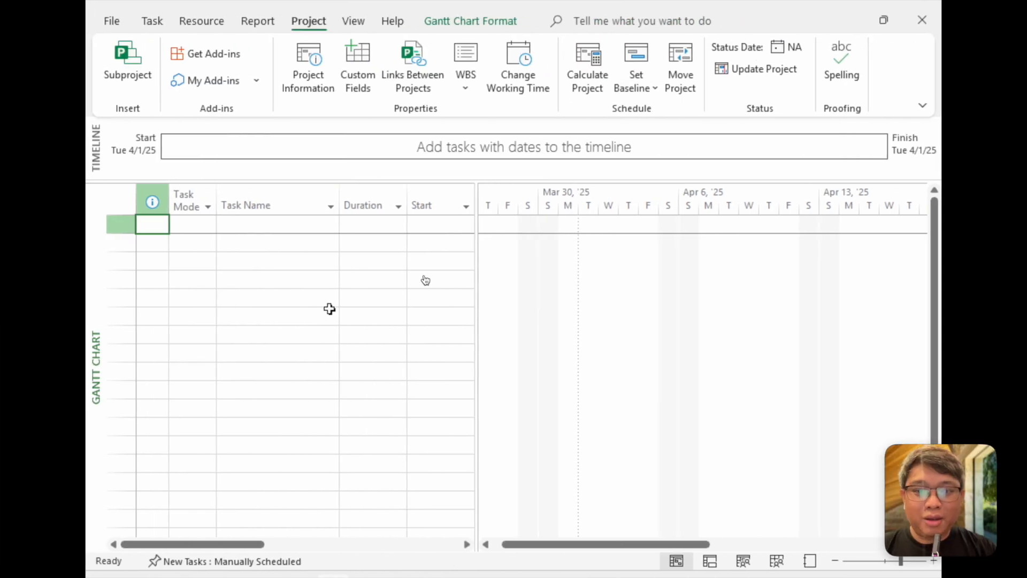
# Switch to Microsoft Project and enter Initiating as the first task name in the Gantt Chart table.
pyautogui.click(242, 228)
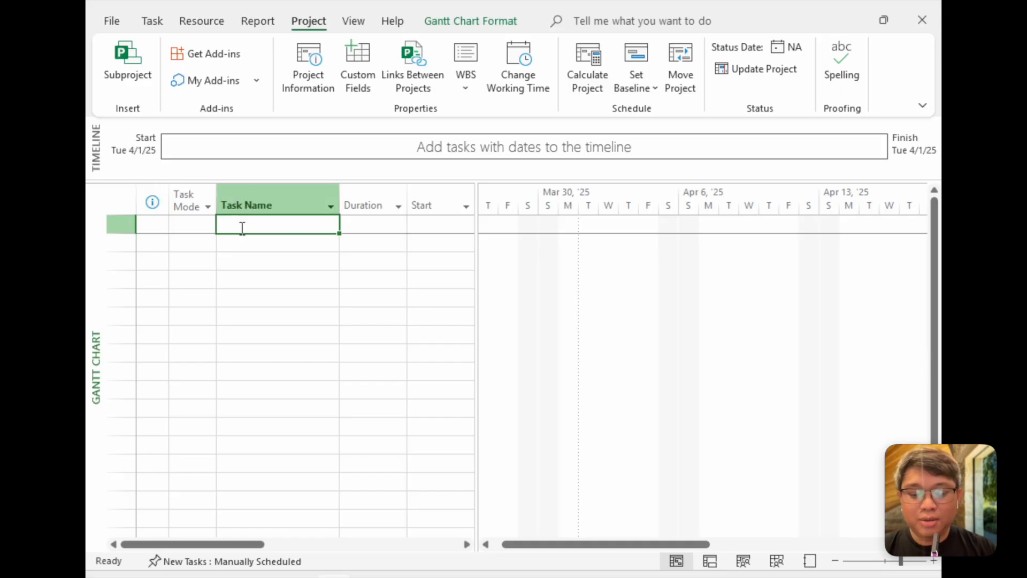
pyautogui.click(296, 230)
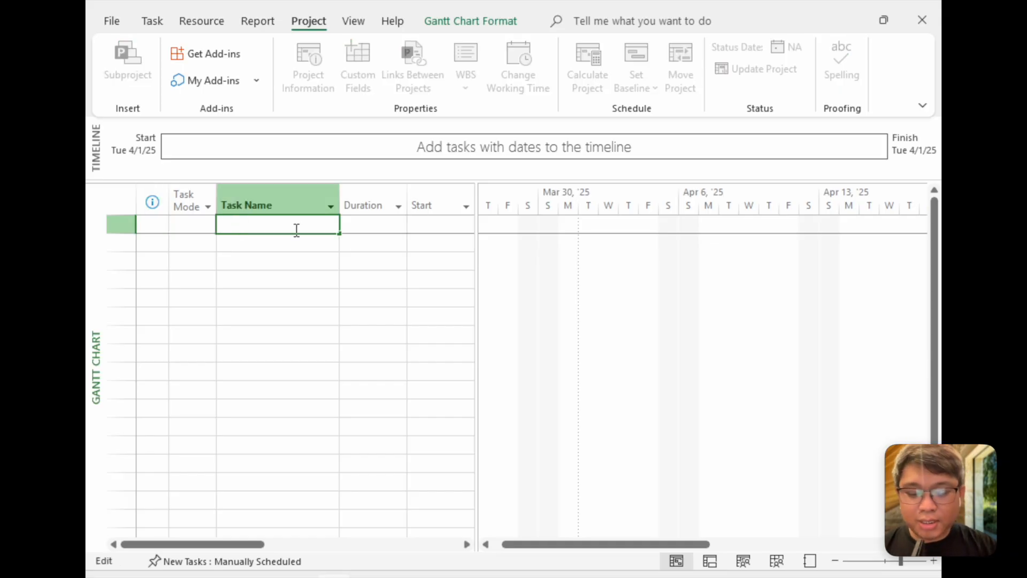
pyautogui.write('Initiating')
pyautogui.press('Return')
pyautogui.click(296, 230)
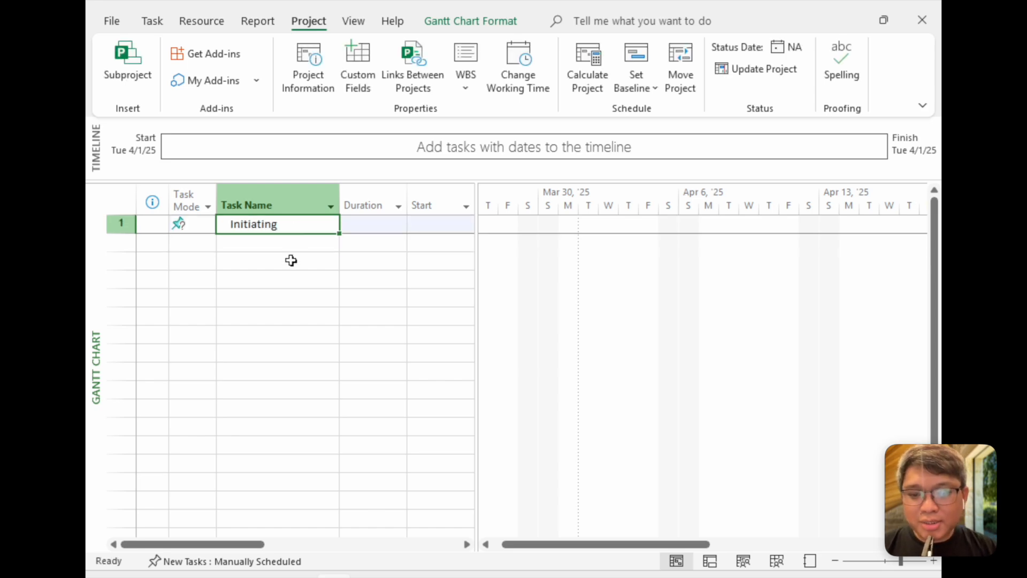
# Set new tasks to Auto Scheduled and add a task named Planning below Initiating.
pyautogui.click(243, 563)
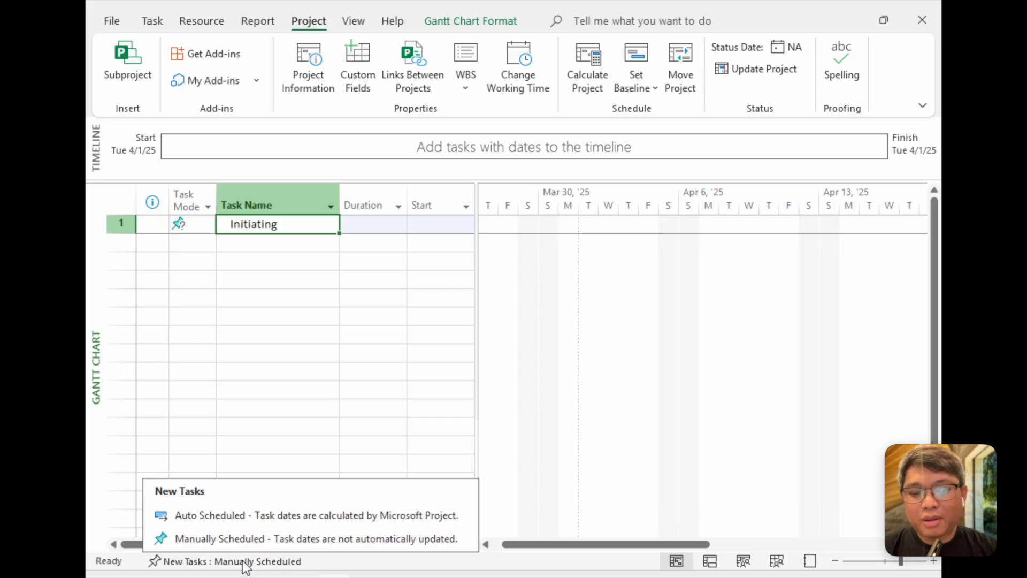
pyautogui.click(287, 519)
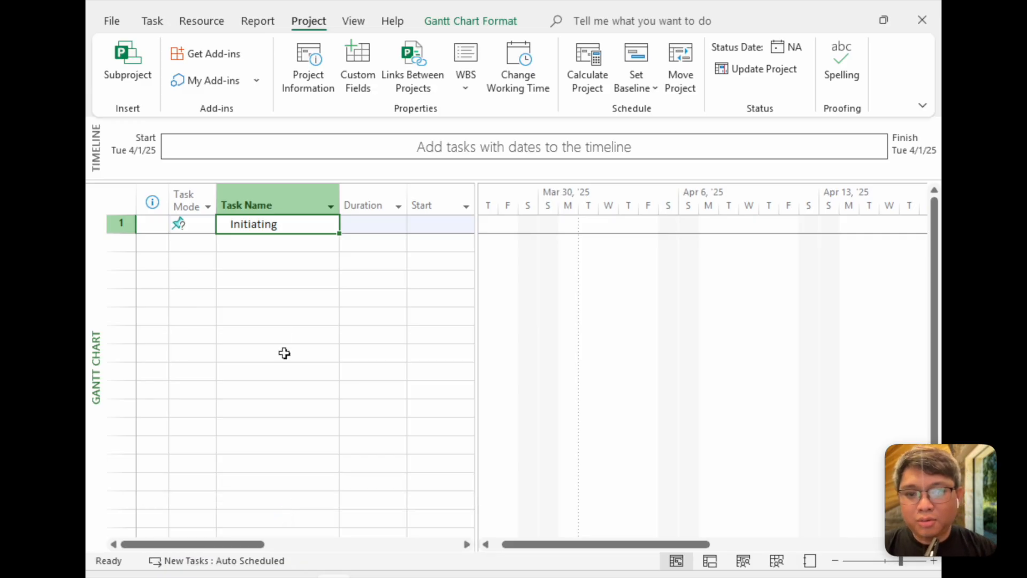
pyautogui.click(293, 244)
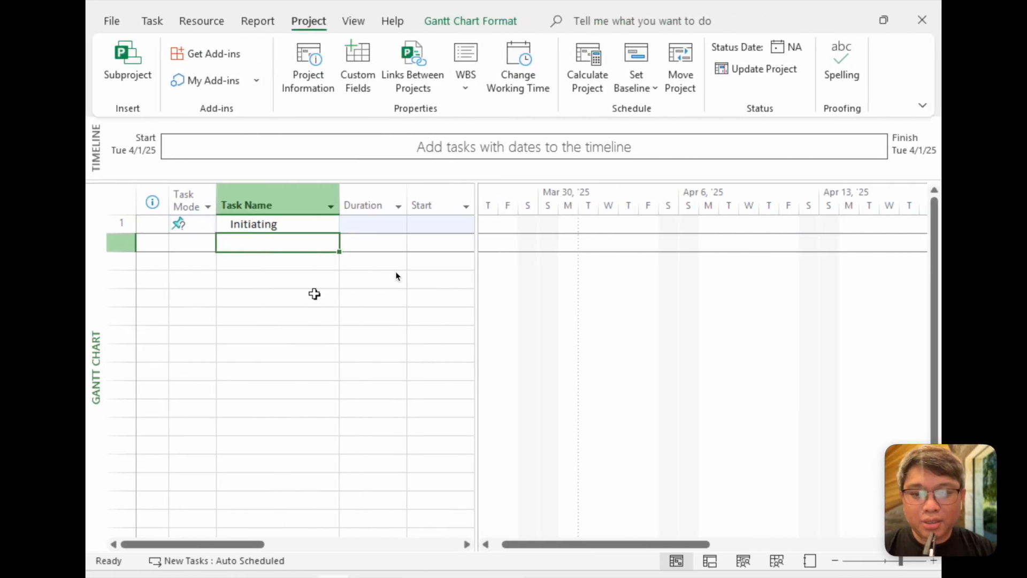
pyautogui.write('Planning')
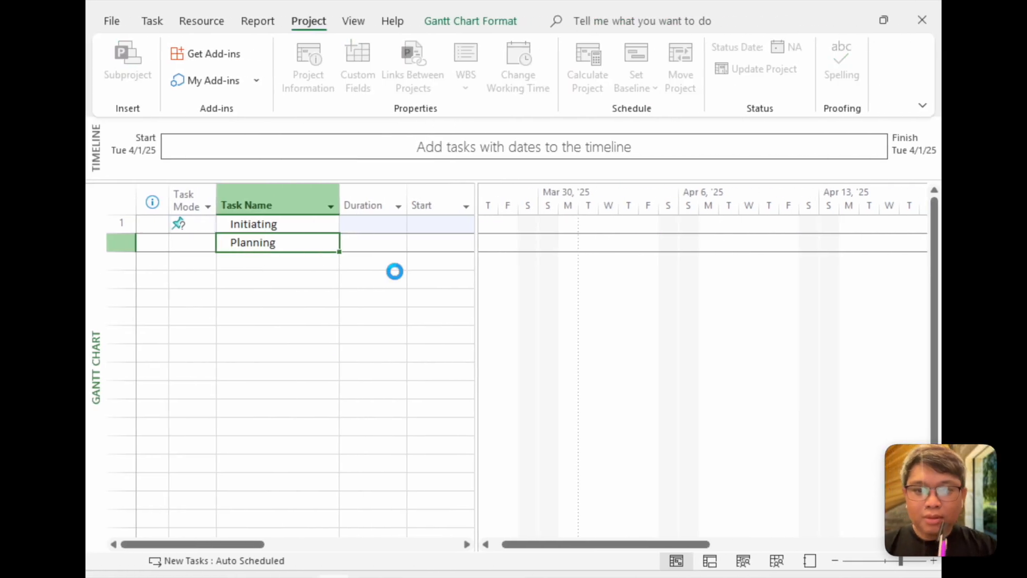
pyautogui.press('Return')
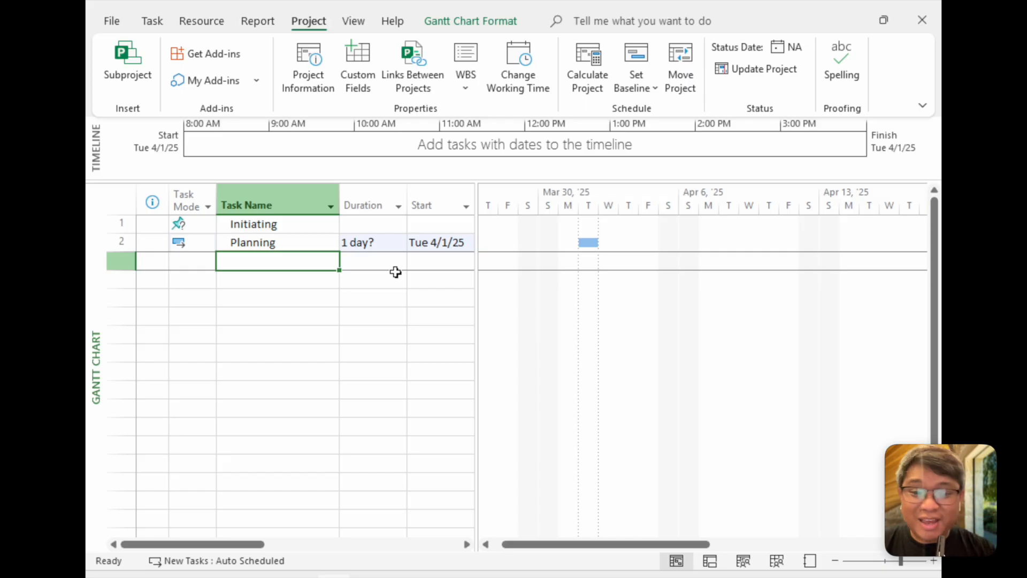
pyautogui.click(392, 243)
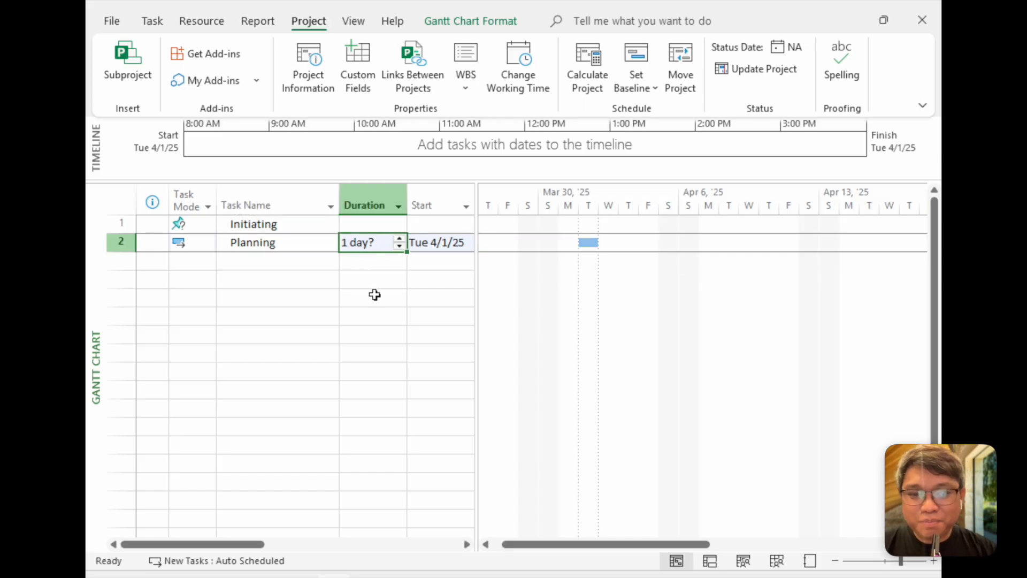
pyautogui.click(305, 263)
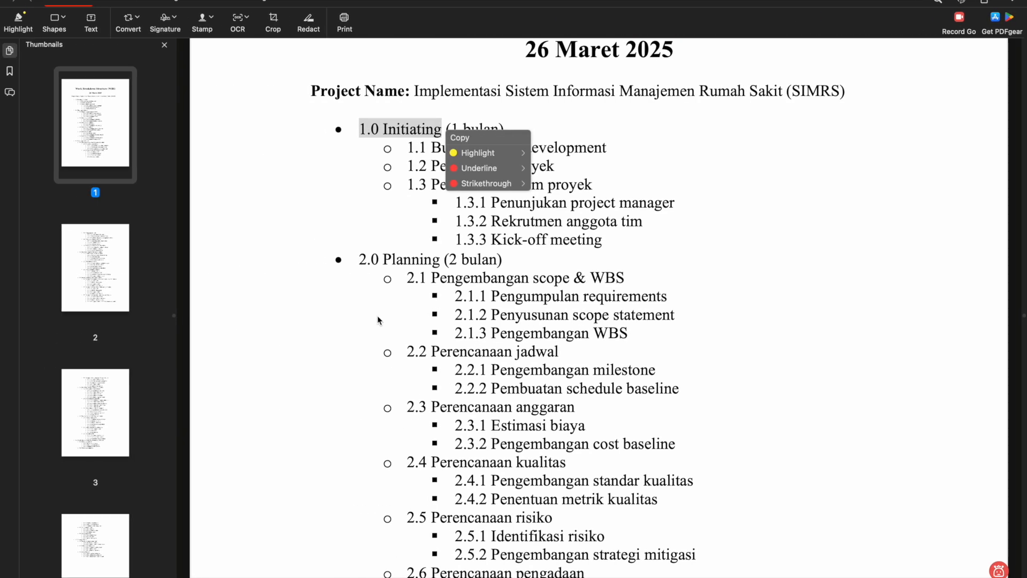
# Look through the WBS document for the remaining top-level phases after Planning.
pyautogui.scroll(-2, 320, 320)
pyautogui.scroll(-1, 322, 325)
pyautogui.scroll(-5, 389, 325)
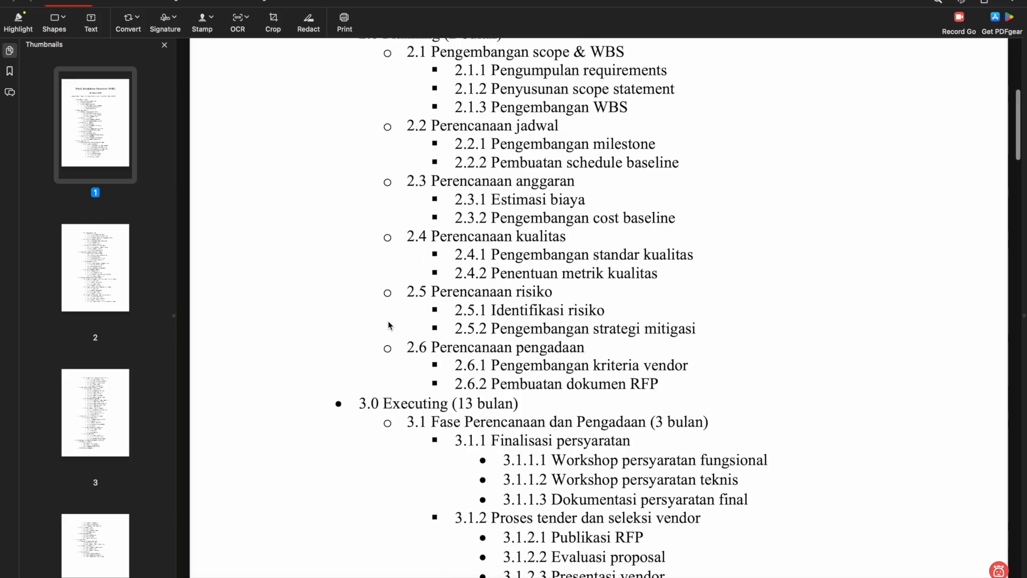
pyautogui.scroll(-2, 389, 325)
pyautogui.scroll(4, 388, 325)
pyautogui.scroll(-4, 389, 325)
pyautogui.scroll(-20, 389, 324)
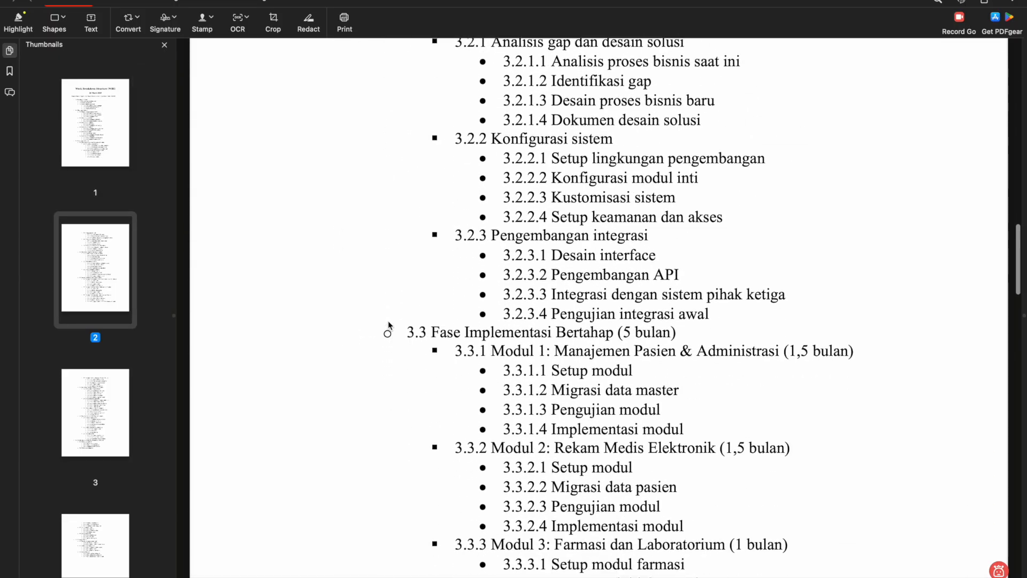
pyautogui.scroll(-20, 389, 322)
pyautogui.scroll(2, 389, 323)
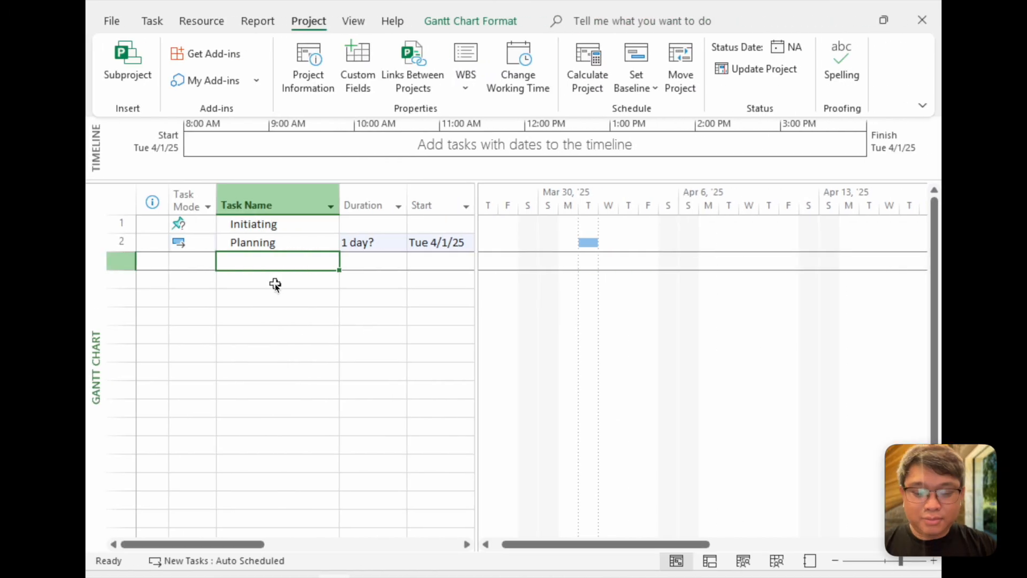
# Return to Microsoft Project and add a task named Monitoring & Controlling below Planning.
pyautogui.write('Mo')
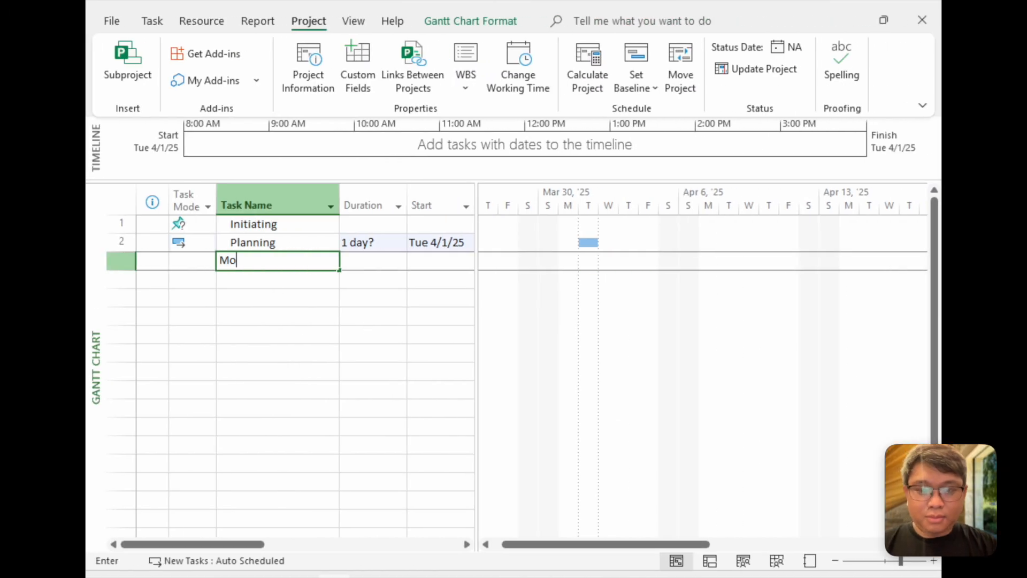
pyautogui.write('nitoring & Controlling')
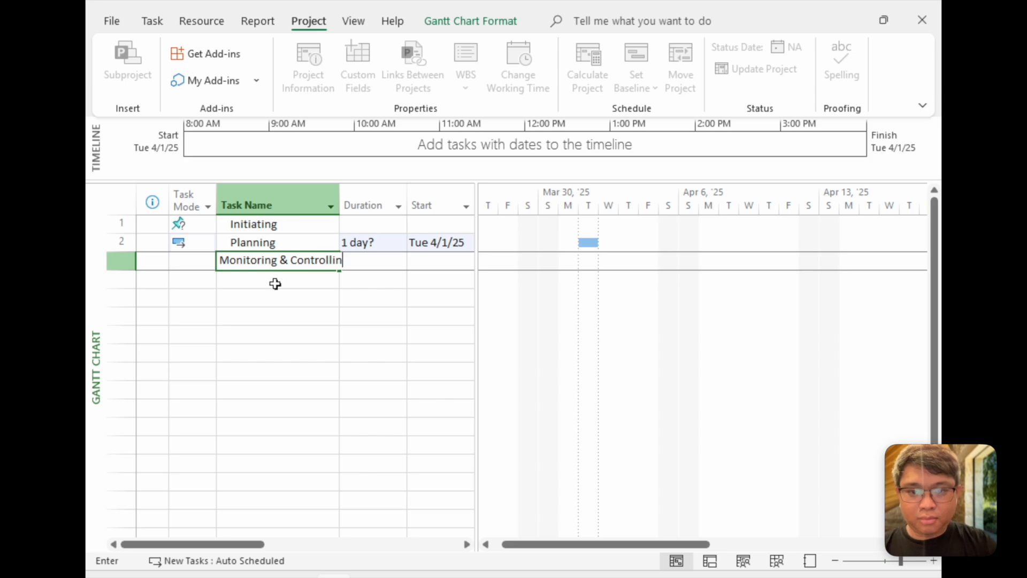
pyautogui.press('Return')
pyautogui.click(275, 280)
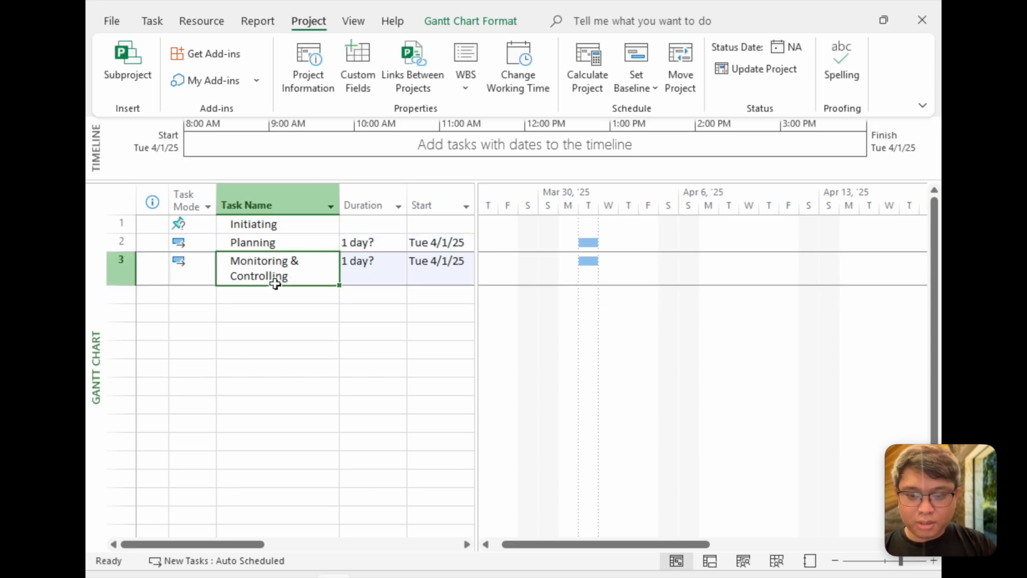
# Insert a new task named Executing above Monitoring & Controlling.
pyautogui.press('Insert')
pyautogui.write('Ex')
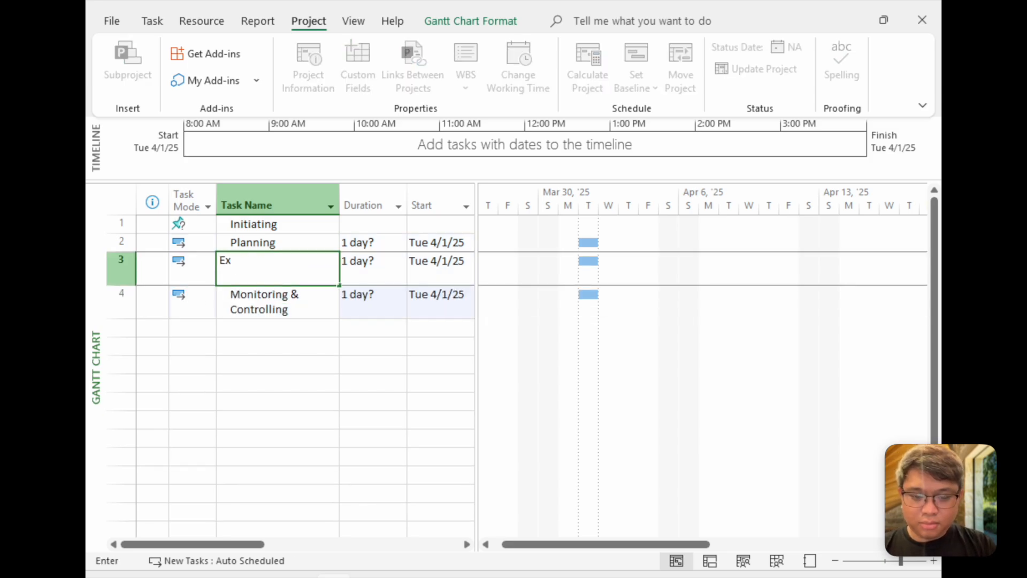
pyautogui.write('ecuting')
pyautogui.press('Return')
# Add a task named Closing below Monitoring & Controlling.
pyautogui.write('Closin')
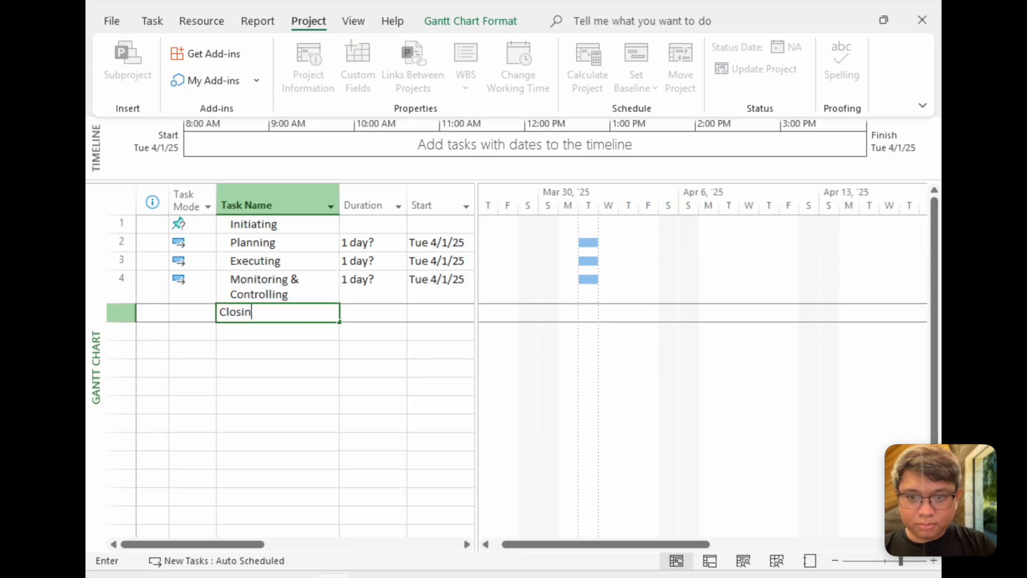
pyautogui.write('g')
pyautogui.press('Return')
# Change the Initiating task's mode to Auto Scheduled.
pyautogui.press('Up')
pyautogui.press('Up')
pyautogui.press('Up')
pyautogui.press('Up')
pyautogui.press('Up')
pyautogui.click(192, 224)
pyautogui.click(202, 225)
pyautogui.click(201, 245)
pyautogui.click(208, 224)
pyautogui.click(205, 250)
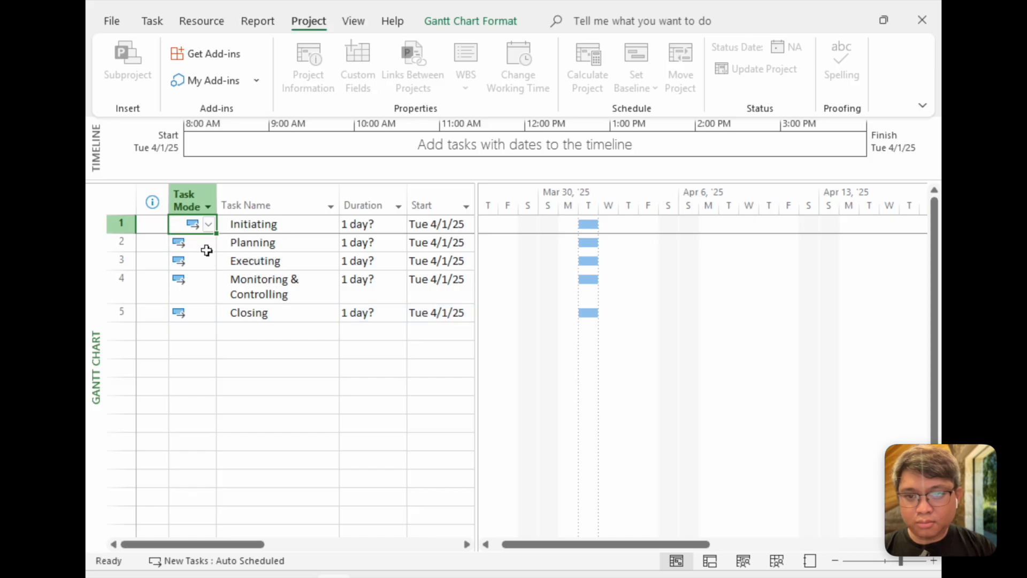
# Set the Initiating task's duration to a firm 1 day.
pyautogui.click(286, 250)
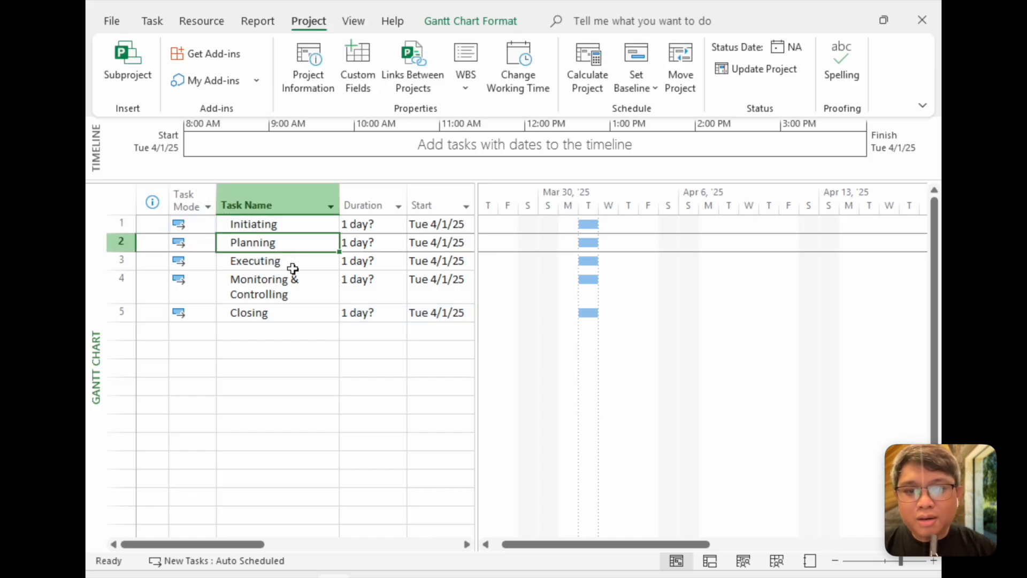
pyautogui.click(393, 226)
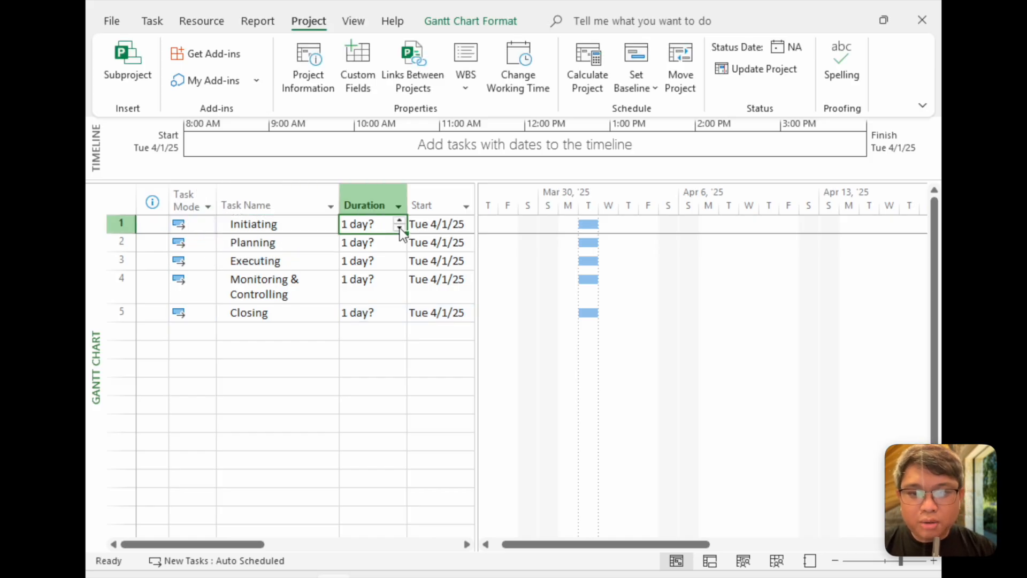
pyautogui.click(399, 227)
pyautogui.click(400, 219)
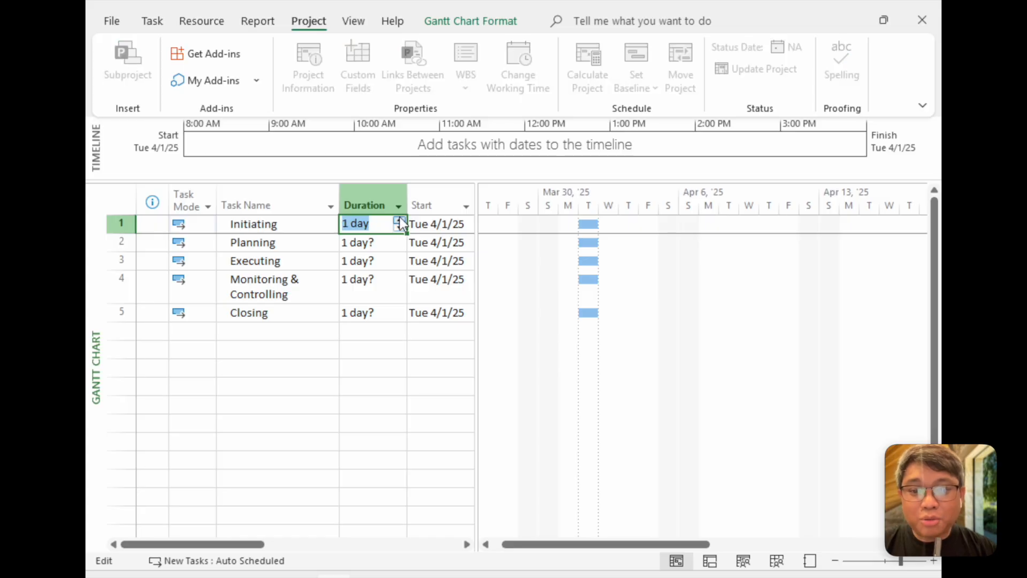
pyautogui.press('Escape')
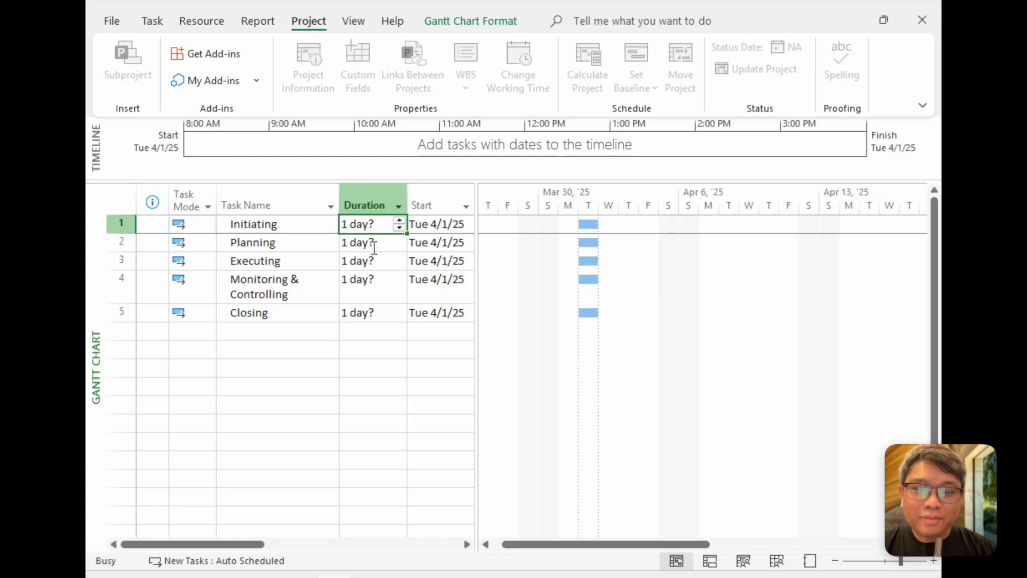
pyautogui.click(374, 247)
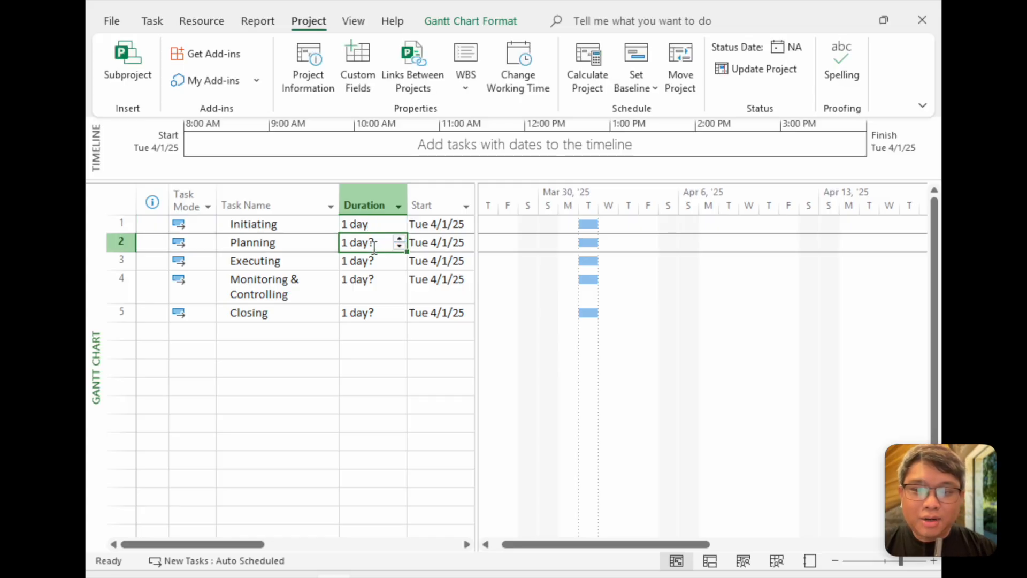
# Insert a new blank-named task between Initiating and Planning.
pyautogui.click(247, 224)
pyautogui.hotkey('ctrl', 'Left')
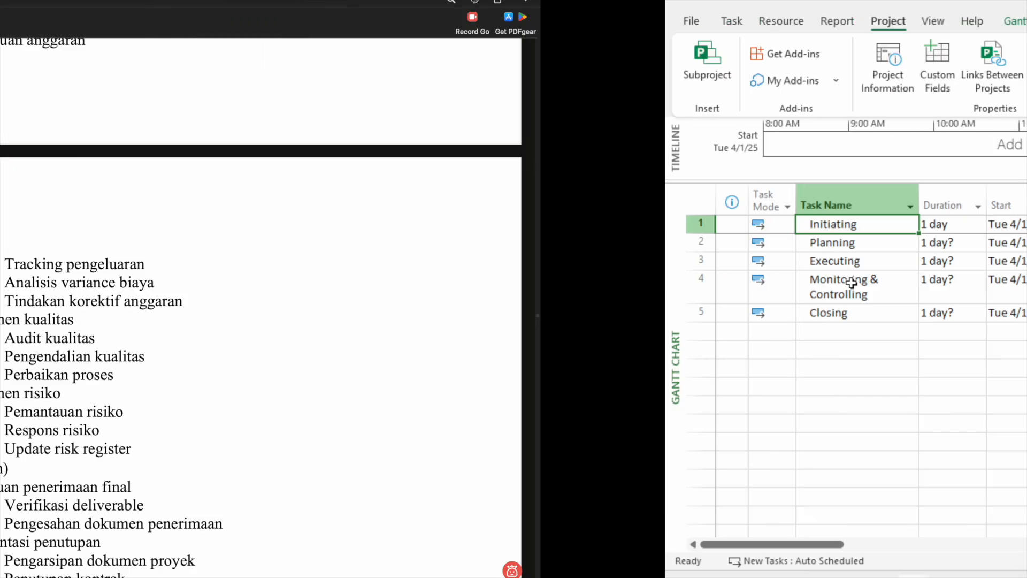
pyautogui.hotkey('ctrl', 'Right')
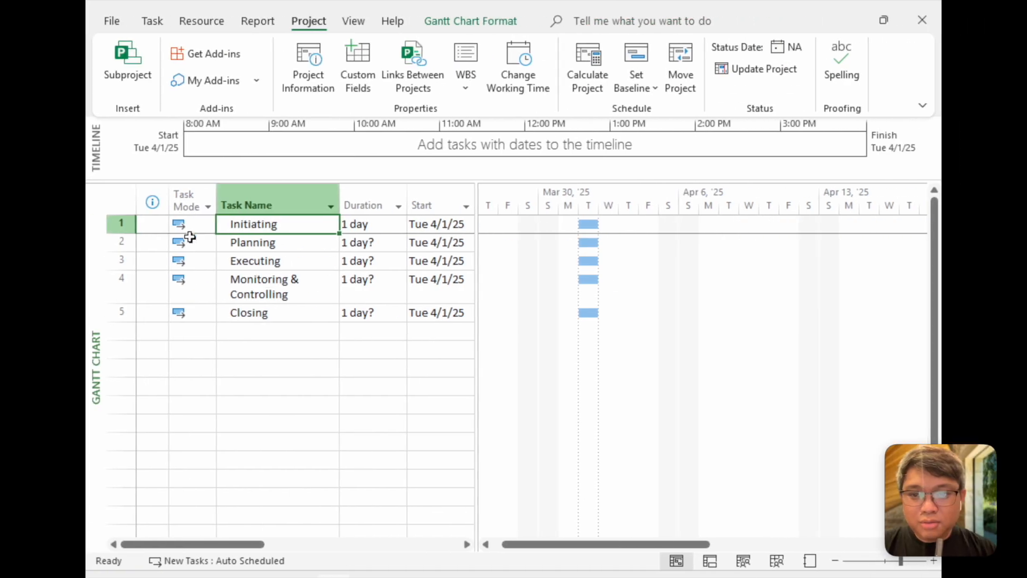
pyautogui.click(117, 242)
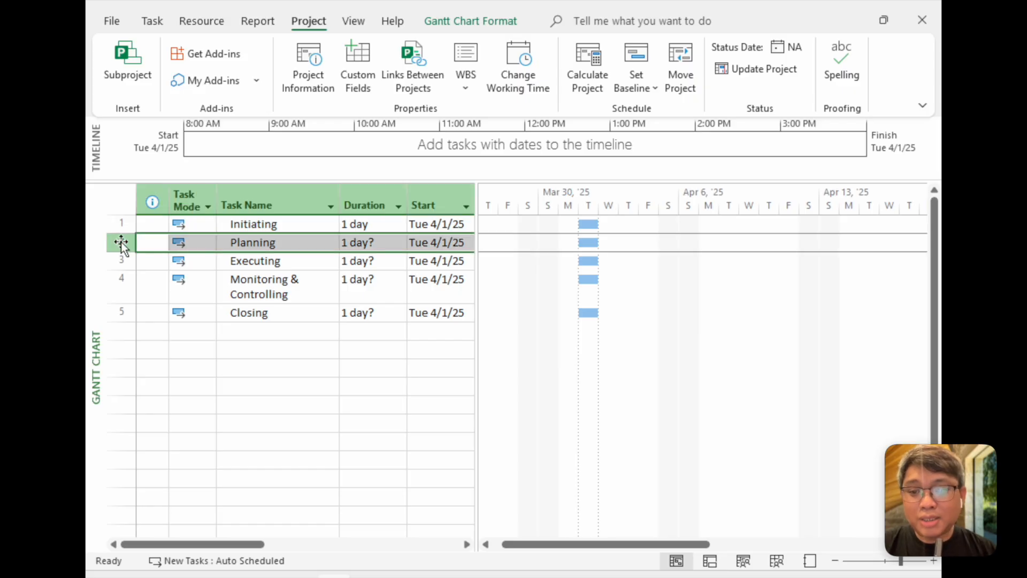
pyautogui.rightClick(121, 243)
pyautogui.click(165, 304)
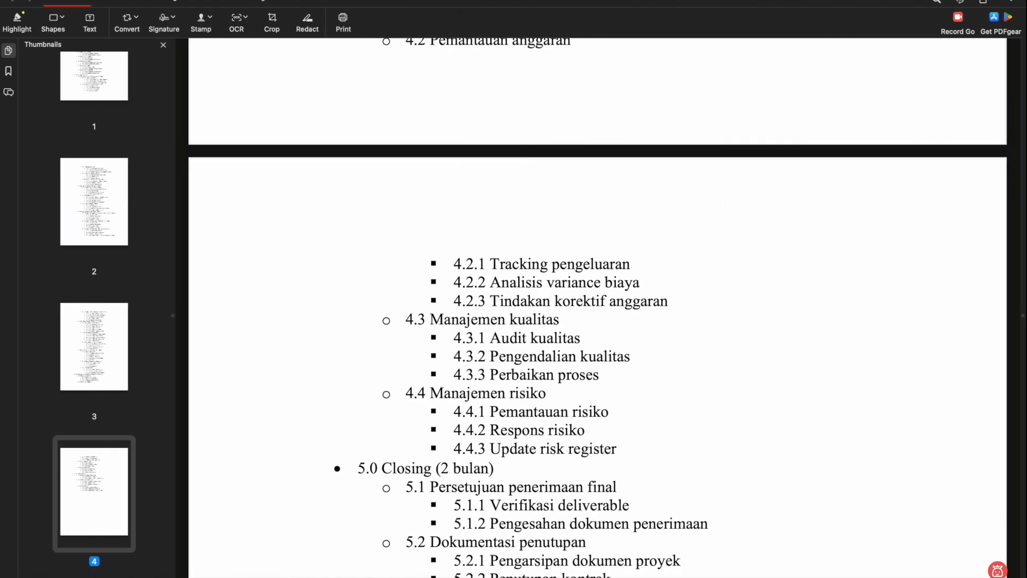
# Try to copy a work package name from the WBS document into the new task's name.
pyautogui.scroll(10, 519, 298)
pyautogui.scroll(20, 519, 298)
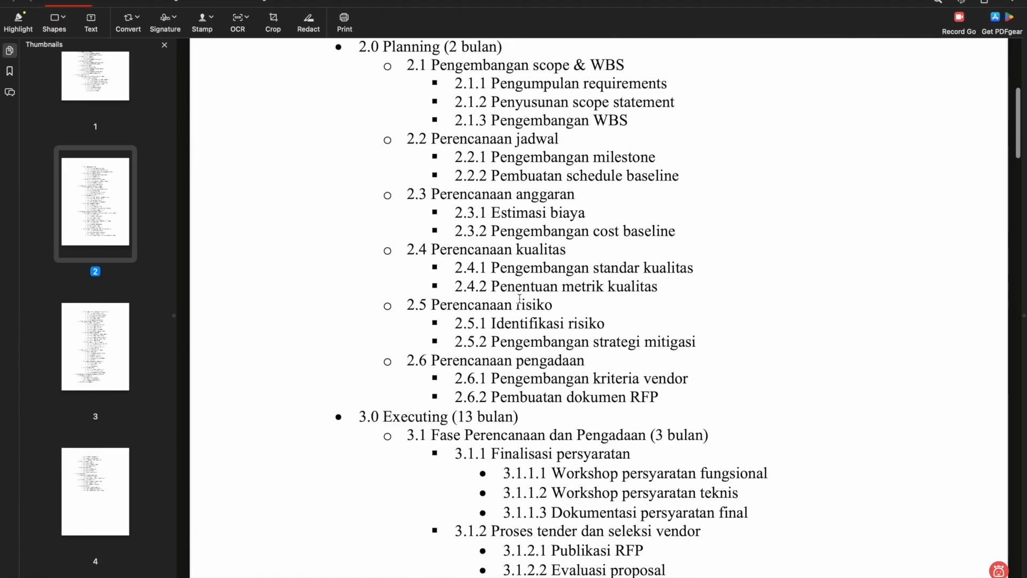
pyautogui.moveTo(433, 310); pyautogui.dragTo(613, 314)
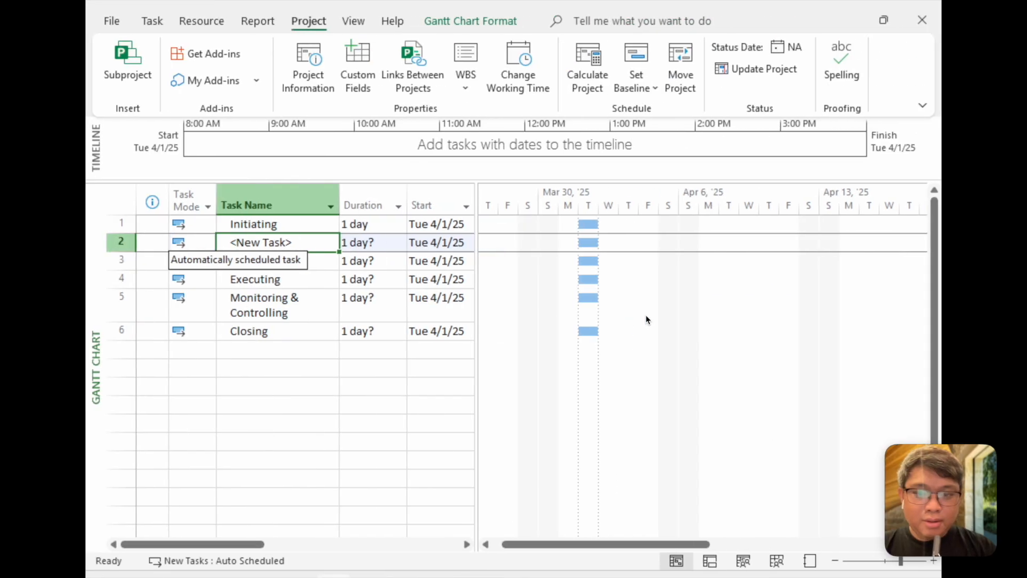
pyautogui.rightClick(296, 245)
pyautogui.click(331, 214)
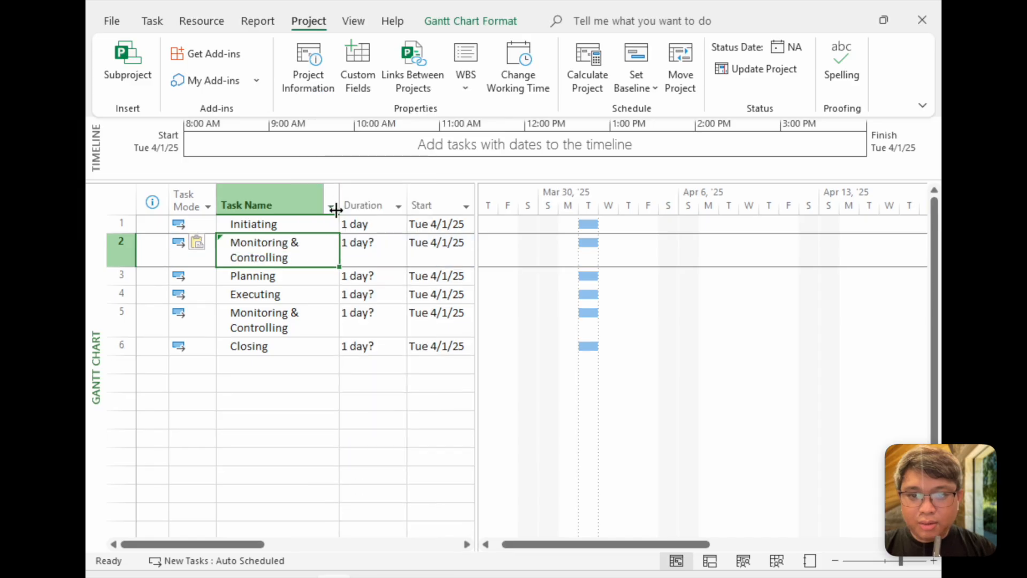
# Name the new task Business Case Development and indent it as a subtask of Initiating.
pyautogui.write('Business ')
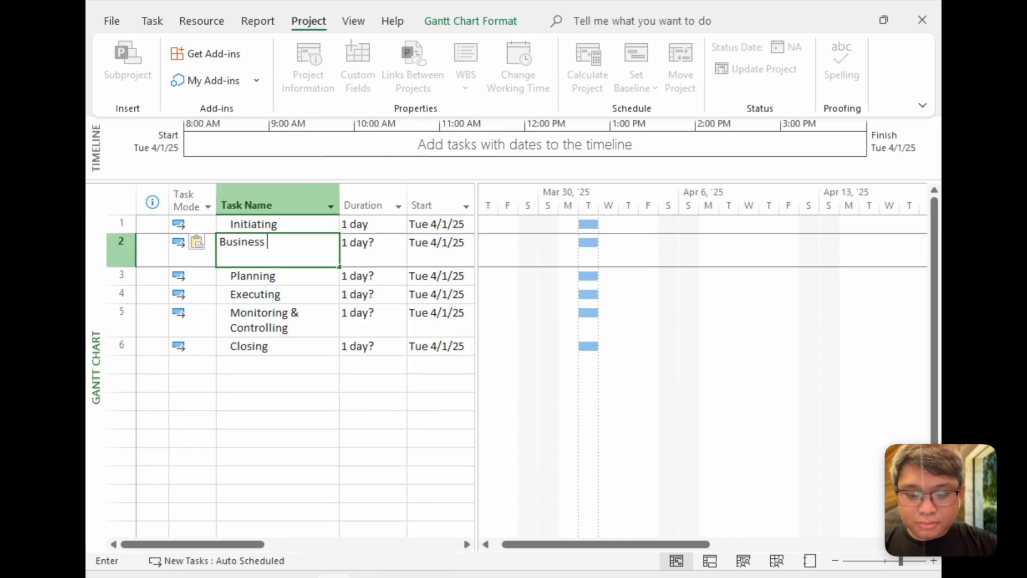
pyautogui.write('Case Development')
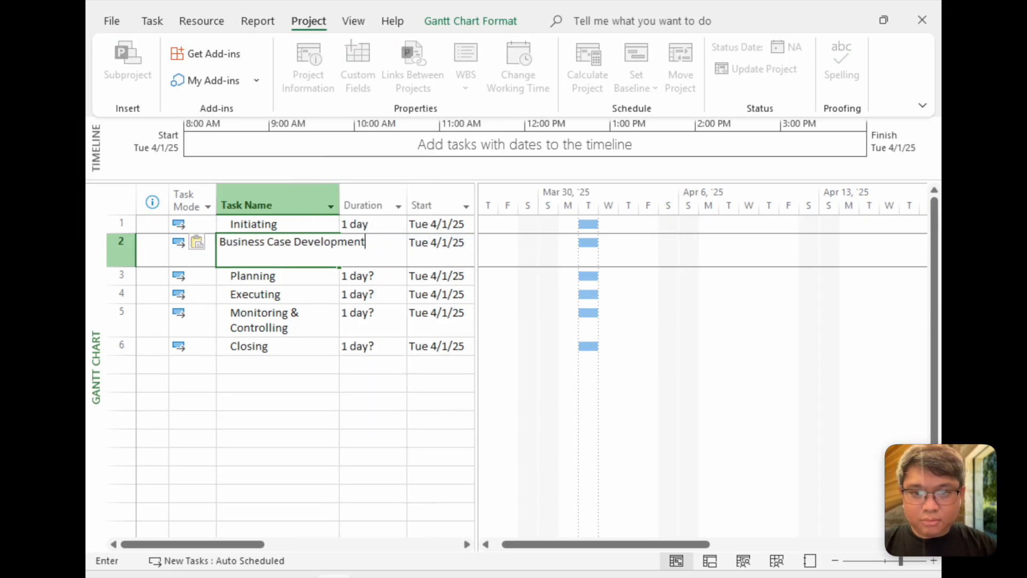
pyautogui.click(293, 241)
pyautogui.click(152, 21)
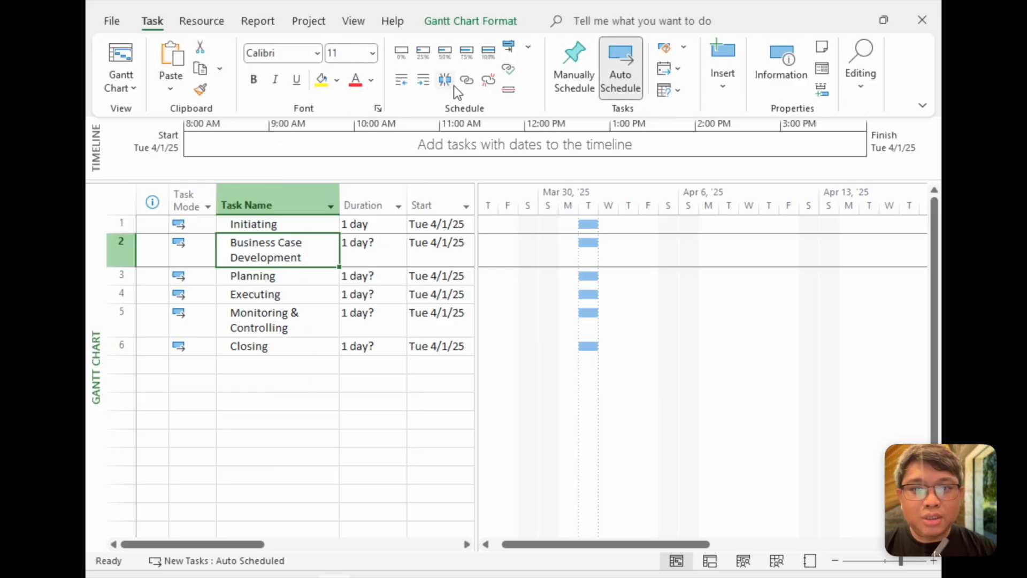
pyautogui.click(425, 81)
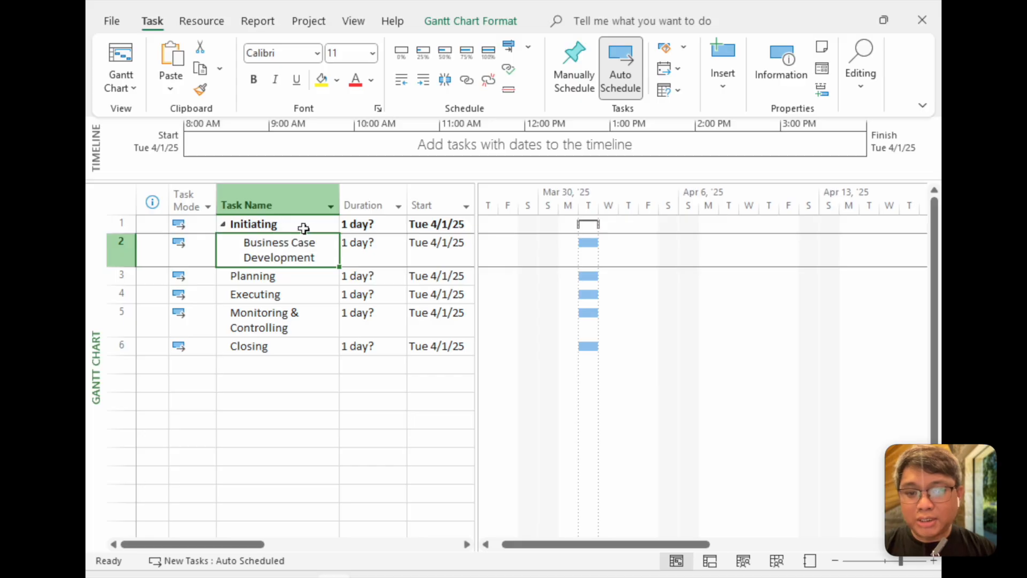
# Set the duration of Business Case Development to 2 days.
pyautogui.click(382, 248)
pyautogui.click(400, 243)
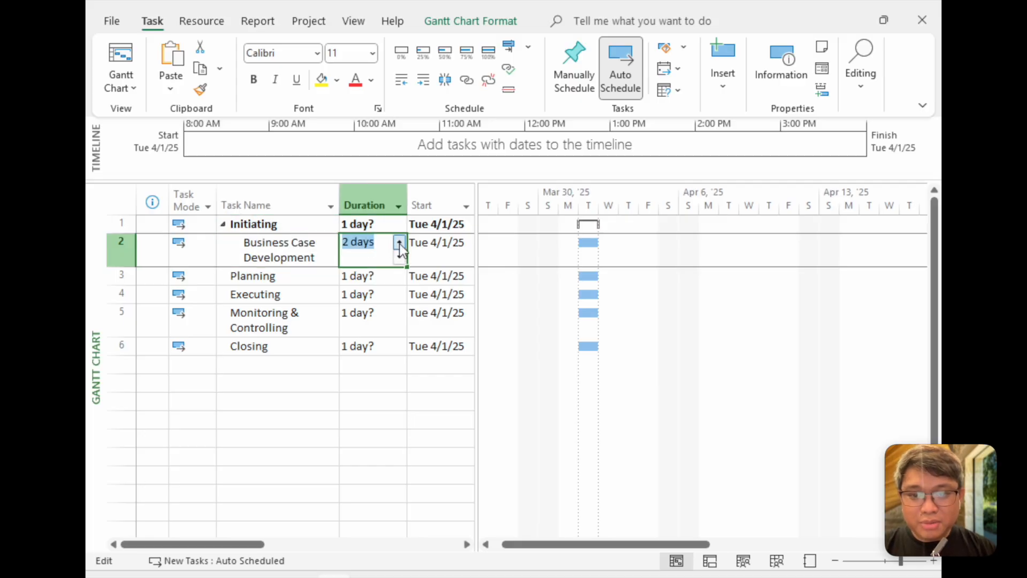
pyautogui.click(320, 249)
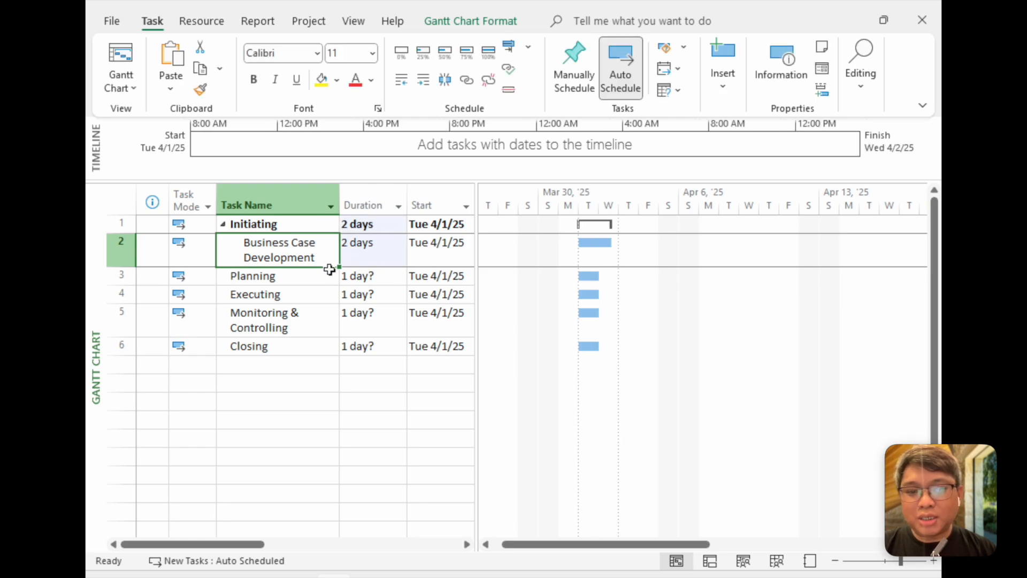
# Insert a new task directly above Planning, below Business Case Development, and set its duration to 3 days.
pyautogui.click(247, 277)
pyautogui.rightClick(249, 277)
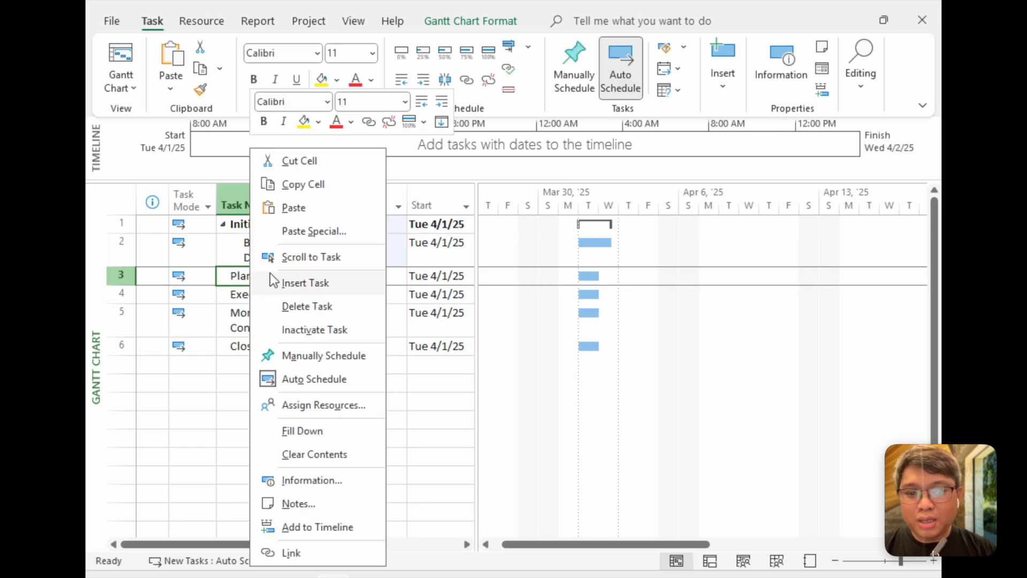
pyautogui.click(289, 284)
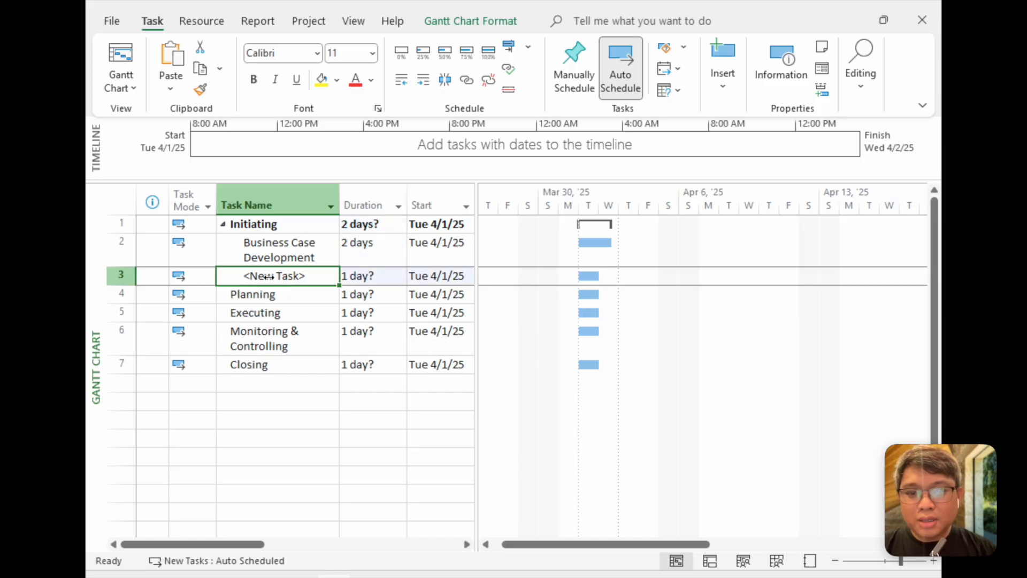
pyautogui.click(367, 276)
pyautogui.write('3')
pyautogui.press('Return')
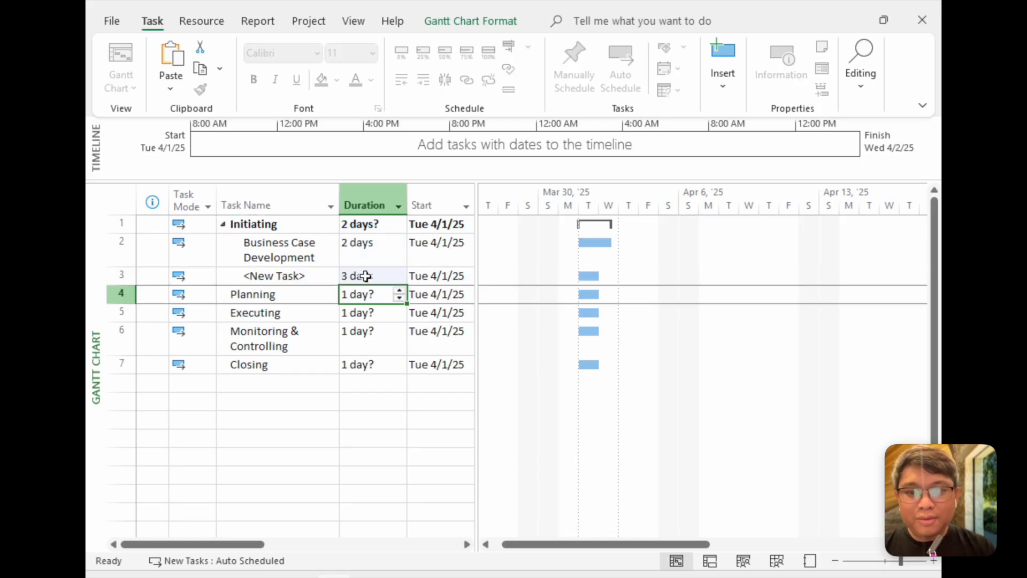
# Compare the duration of the Initiating summary task with the durations of its two subtasks.
pyautogui.press('Up')
pyautogui.press('Up')
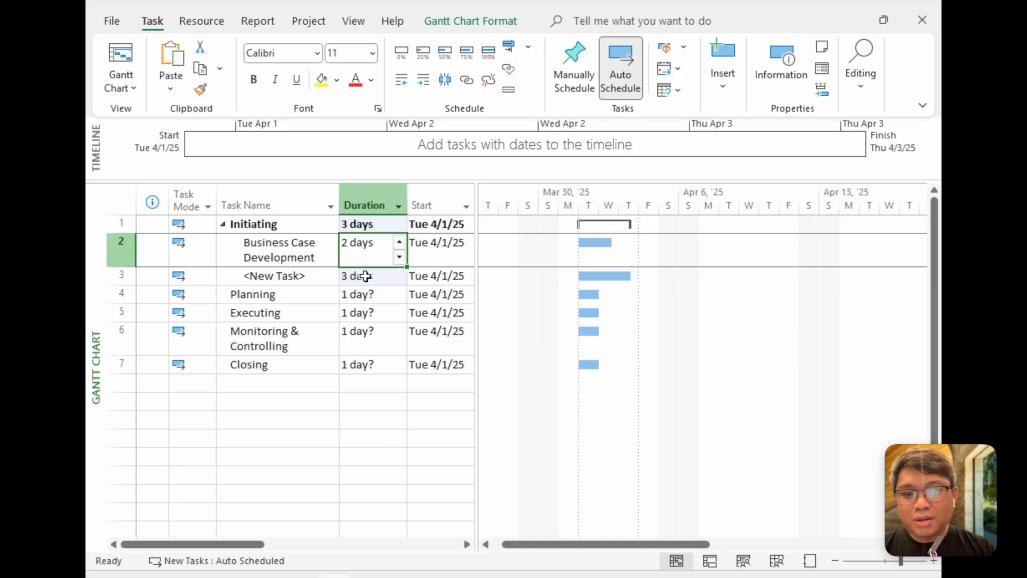
pyautogui.press('Down')
pyautogui.press('Right')
pyautogui.press('Left')
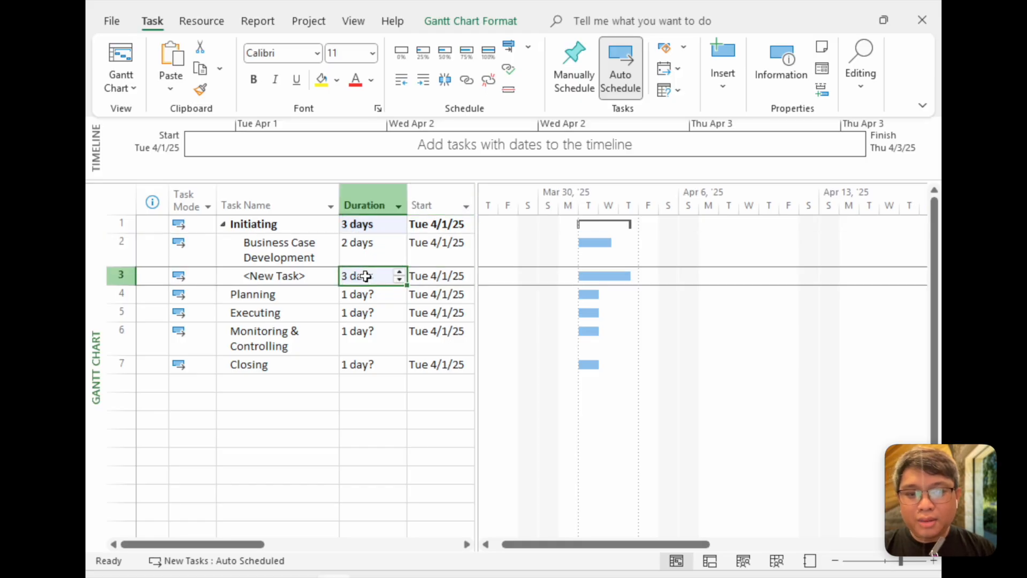
pyautogui.press('Right')
pyautogui.press('Left')
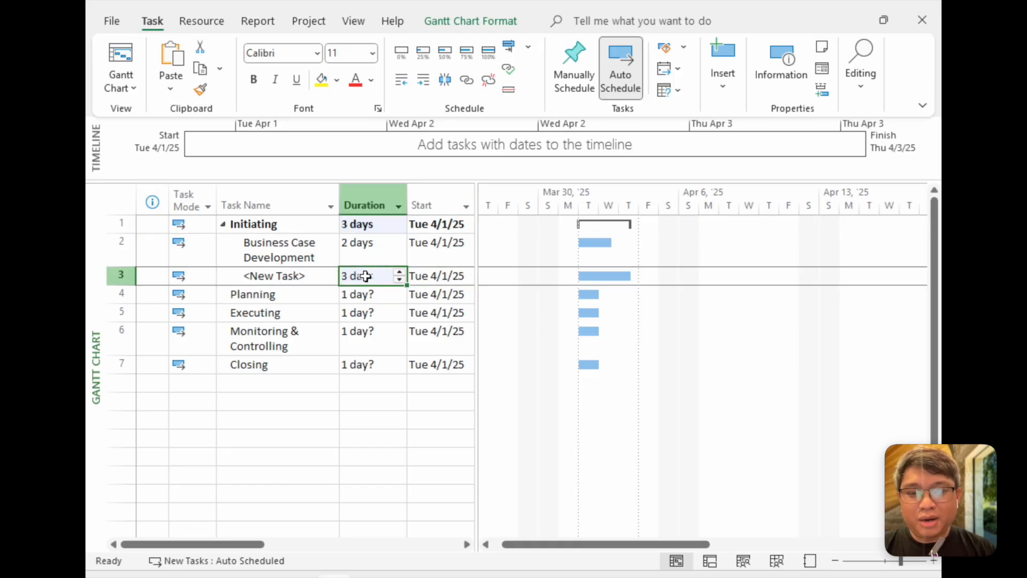
pyautogui.click(380, 227)
pyautogui.click(374, 252)
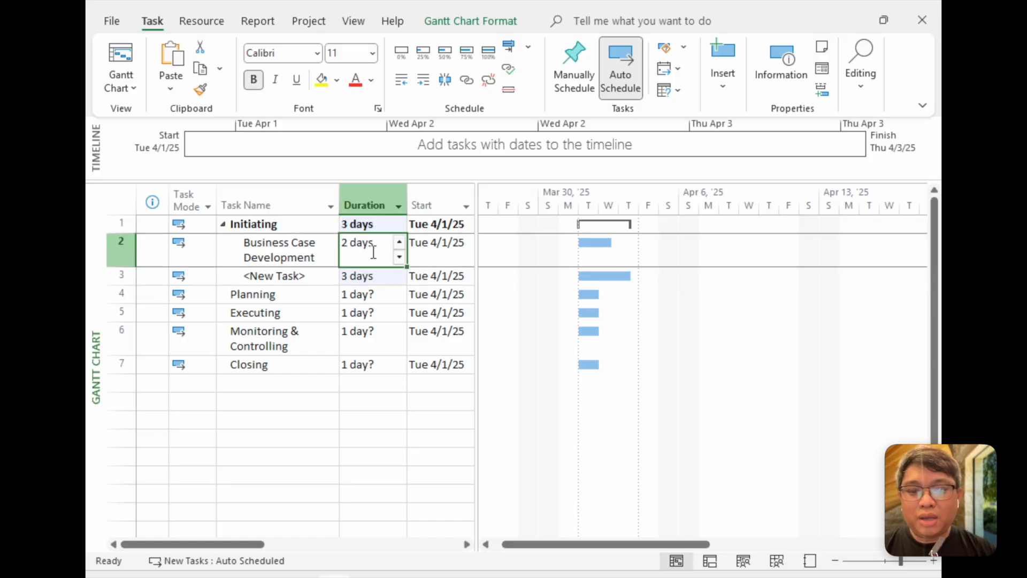
pyautogui.press('Down')
pyautogui.press('Up')
pyautogui.press('Down')
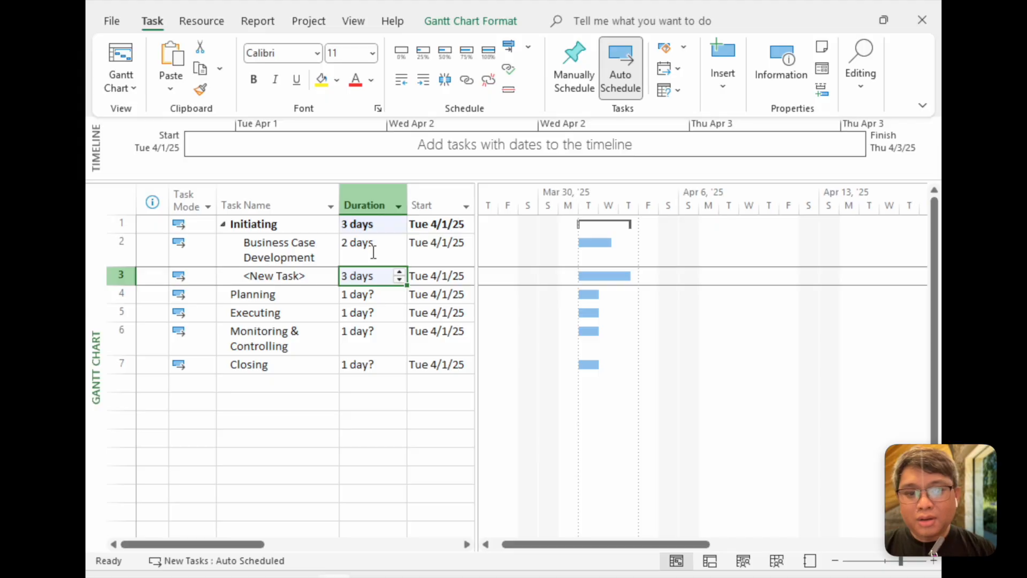
pyautogui.press('Up')
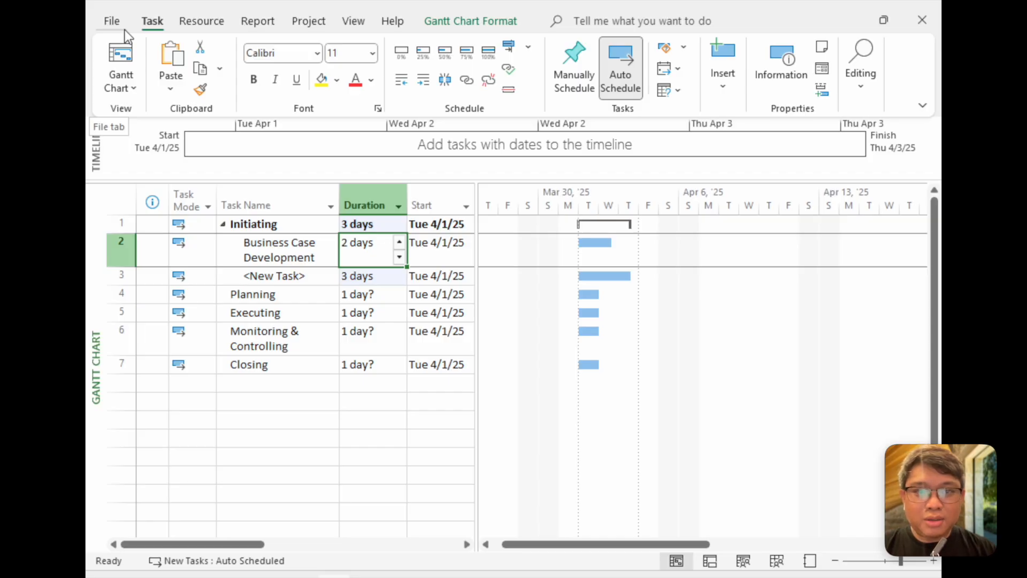
# Insert a new task above Business Case Development and set its duration to 2 days.
pyautogui.click(730, 63)
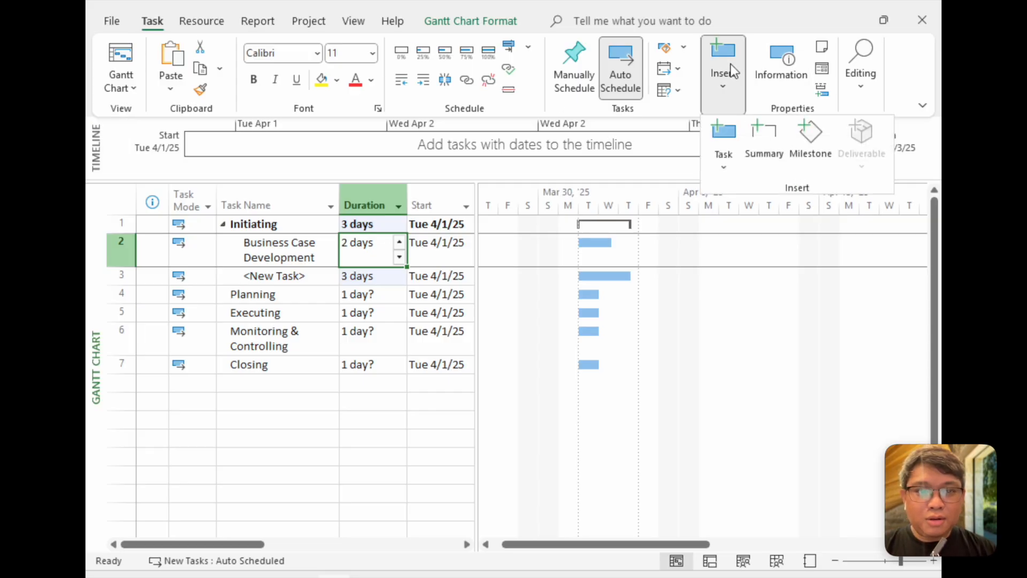
pyautogui.click(733, 168)
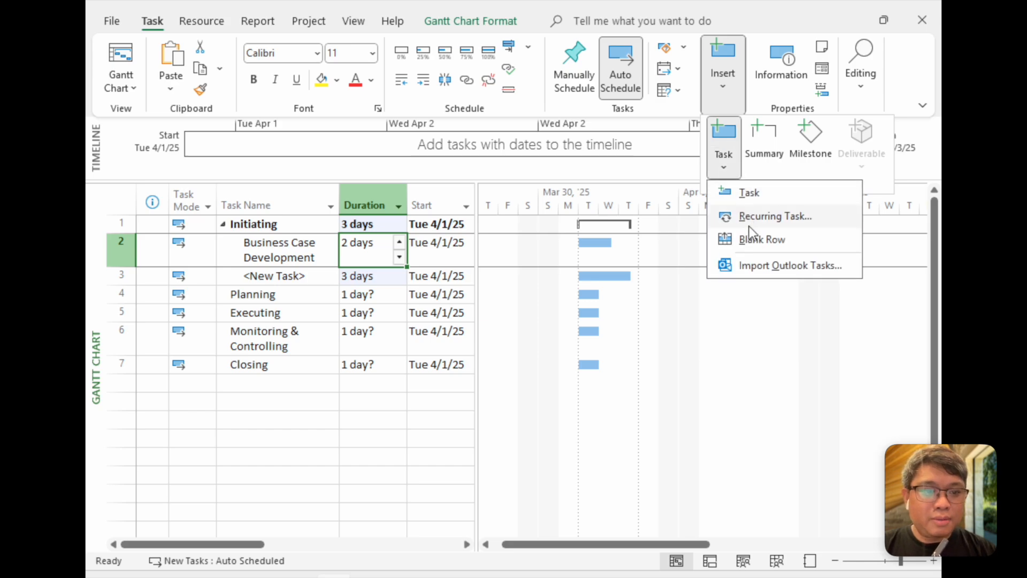
pyautogui.click(759, 194)
pyautogui.click(357, 242)
pyautogui.write('2')
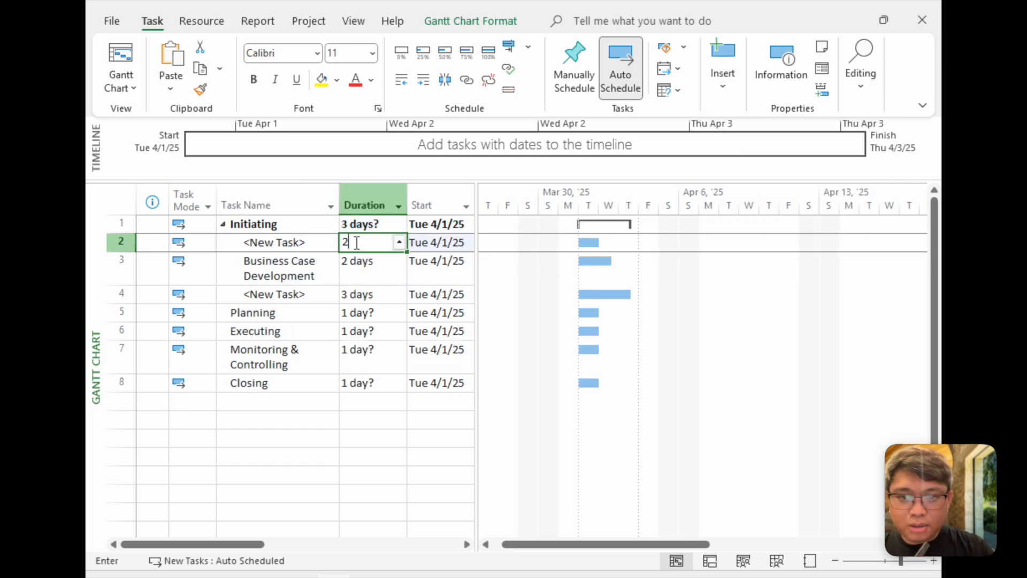
pyautogui.press('Return')
pyautogui.click(356, 242)
pyautogui.press('Down')
pyautogui.press('Down')
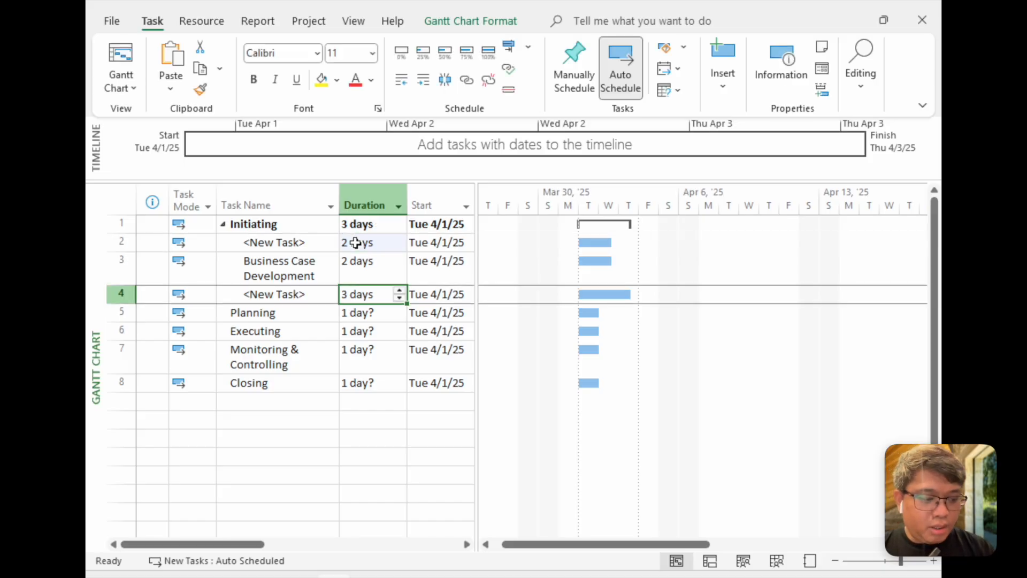
# Find the Show Project Summary Task command by searching for "show", and display the project summary task above Initiating.
pyautogui.click(288, 225)
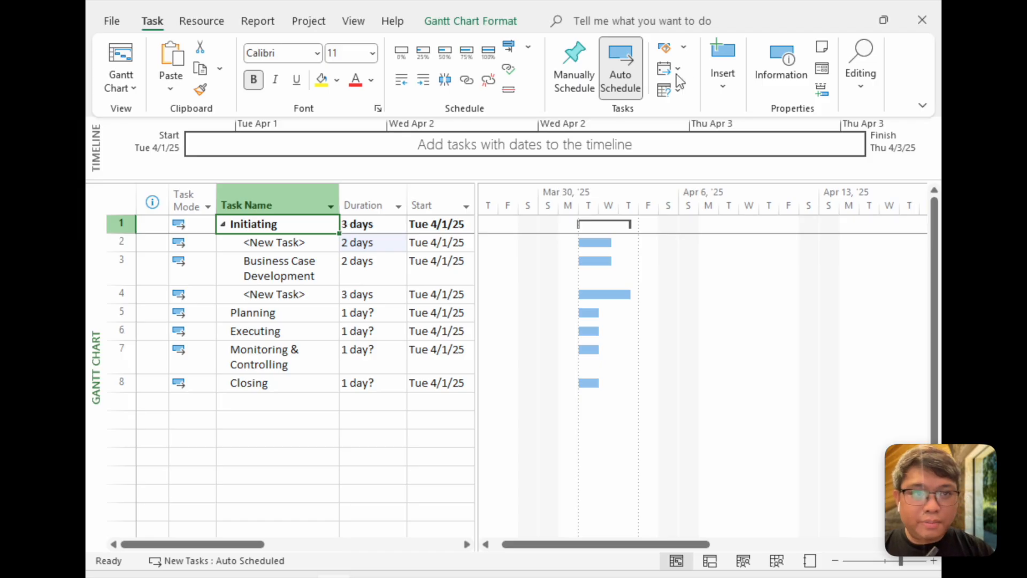
pyautogui.click(652, 24)
pyautogui.write('sehow')
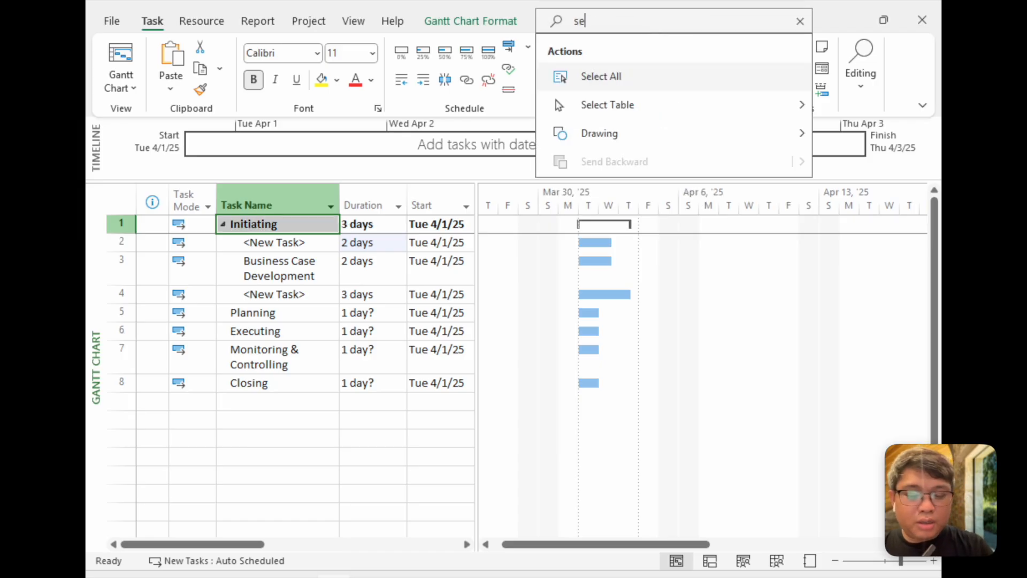
pyautogui.press('Left')
pyautogui.press('Left')
pyautogui.press('Left')
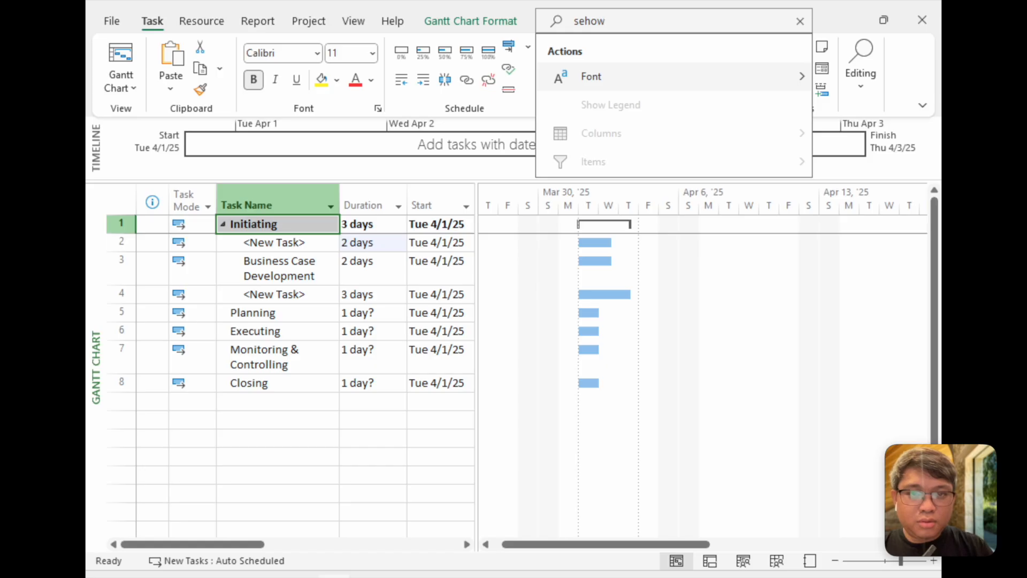
pyautogui.press('BackSpace')
pyautogui.press('Right')
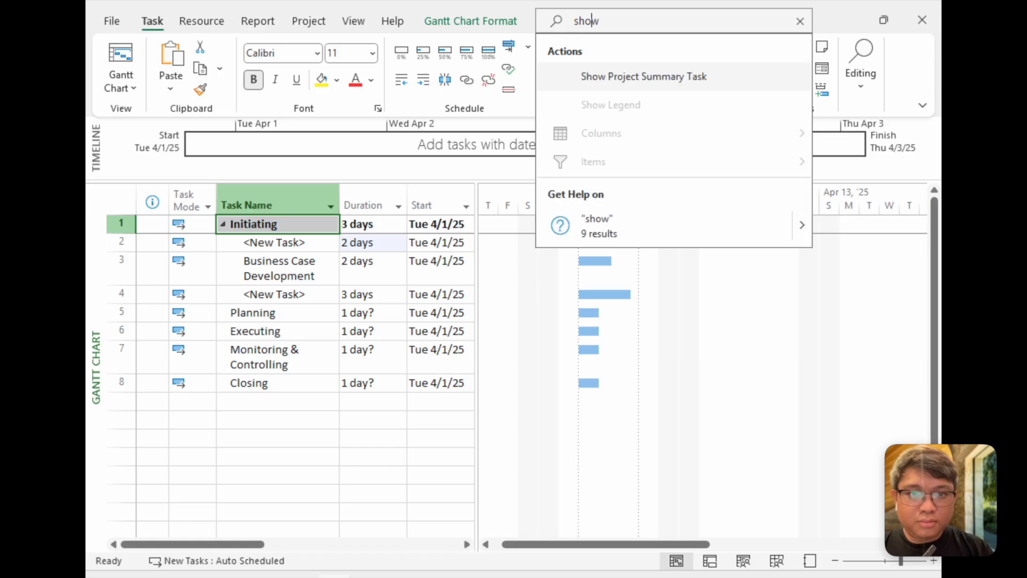
pyautogui.click(683, 75)
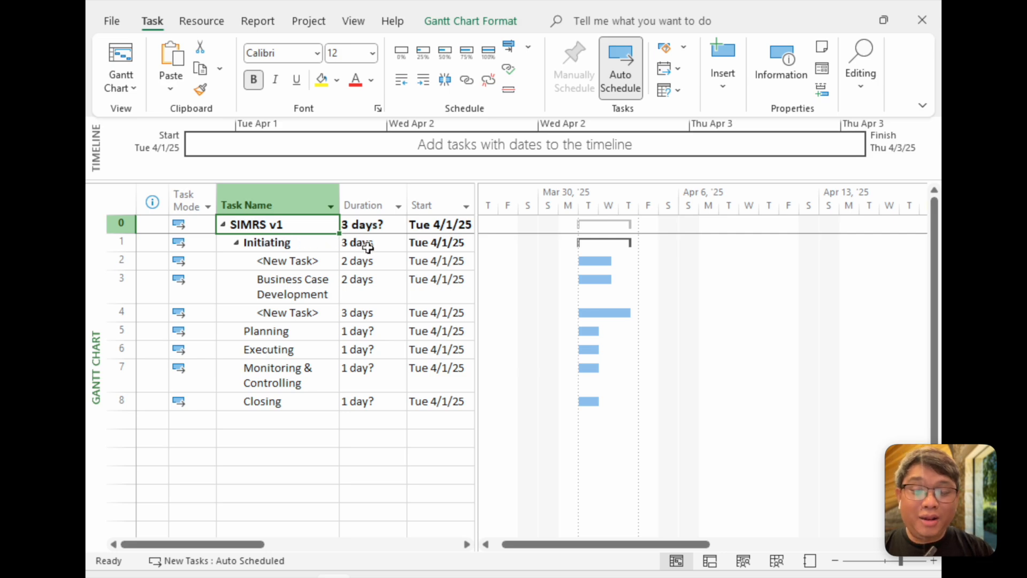
# Set the duration of Planning to 20 days, and of Executing, Monitoring & Controlling and Closing to 2 days each.
pyautogui.click(367, 331)
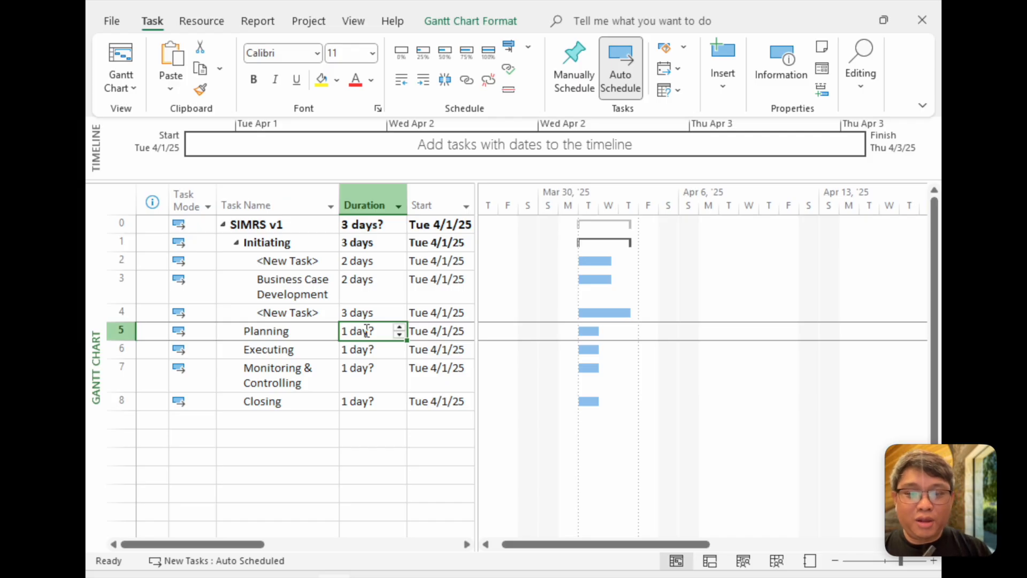
pyautogui.write('20')
pyautogui.press('Return')
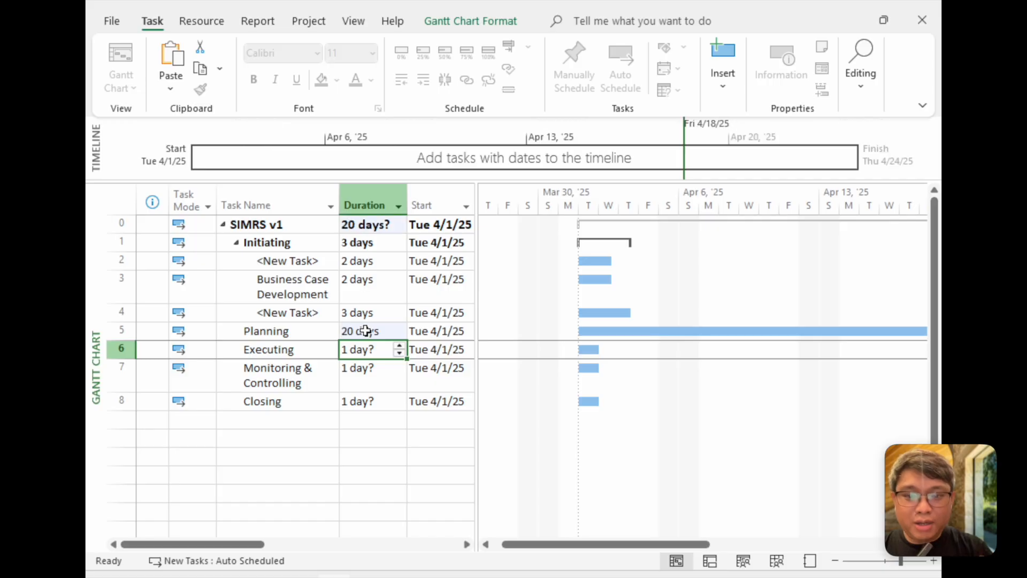
pyautogui.write('2')
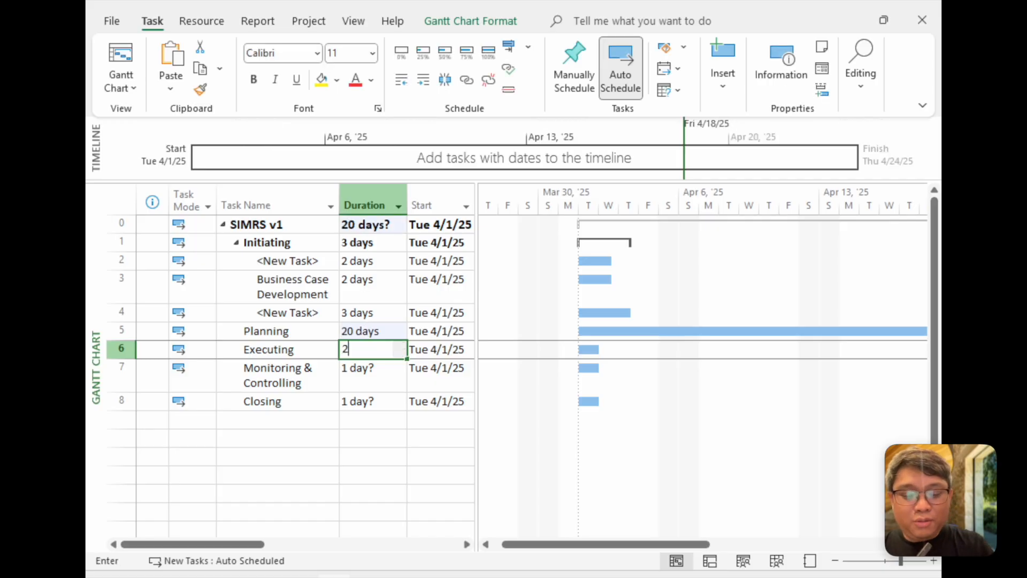
pyautogui.press('Return')
pyautogui.write('2')
pyautogui.press('Return')
pyautogui.write('1')
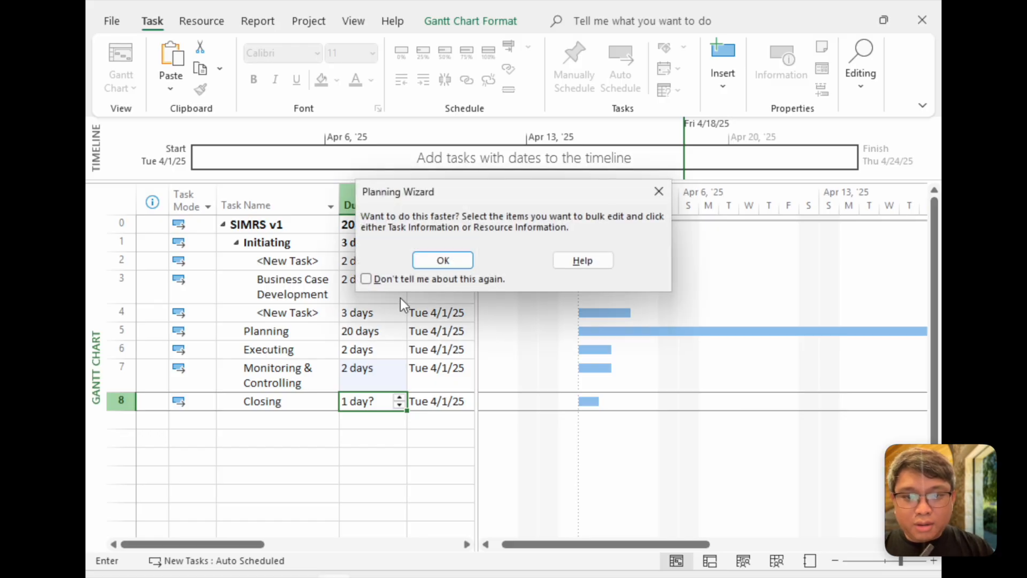
pyautogui.click(442, 260)
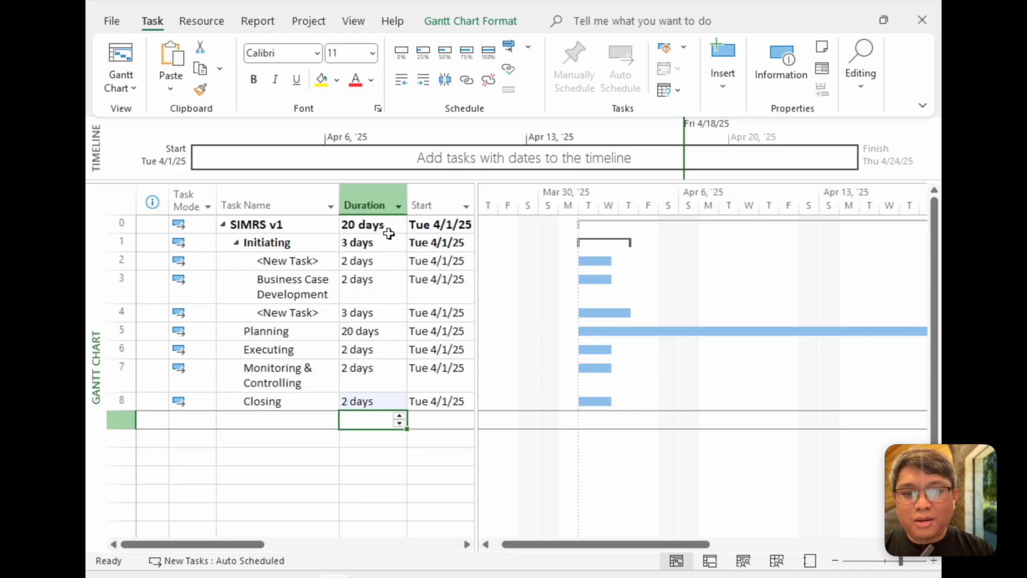
# Examine the task bars in the Gantt chart and the project's start-to-finish span on the timeline.
pyautogui.click(379, 265)
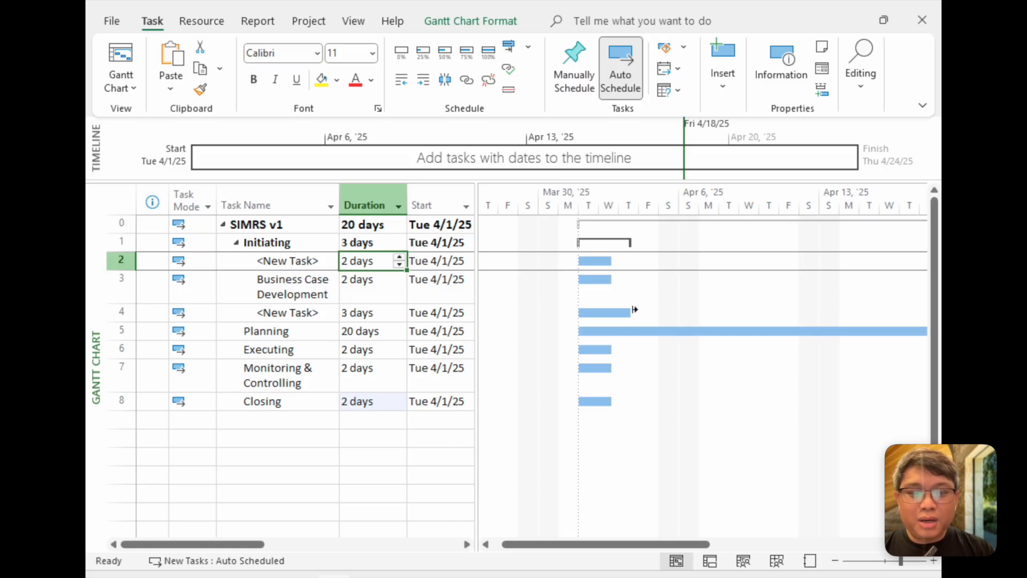
pyautogui.moveTo(621, 313)
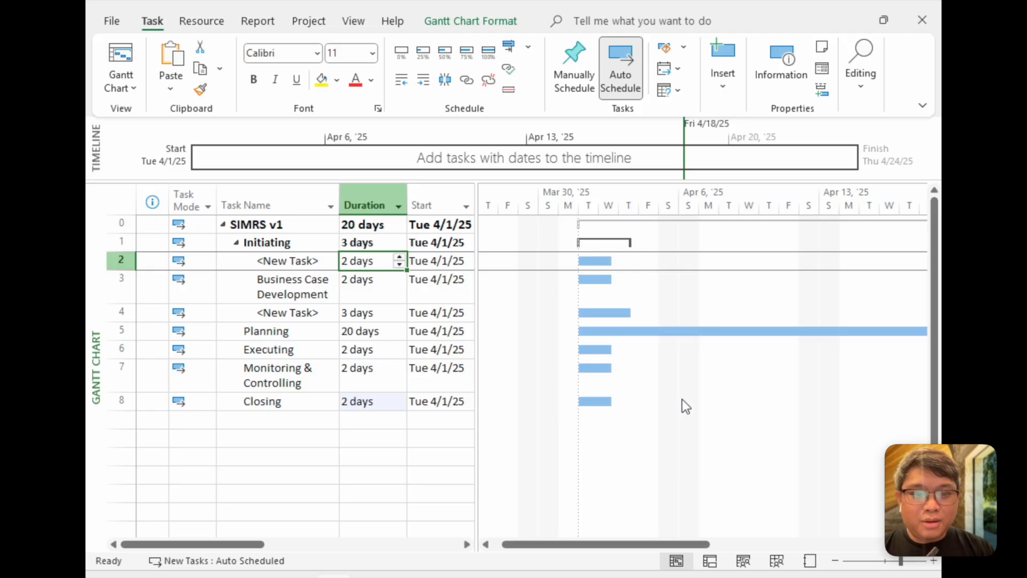
pyautogui.hscroll(1, 682, 400)
pyautogui.hscroll(3, 682, 399)
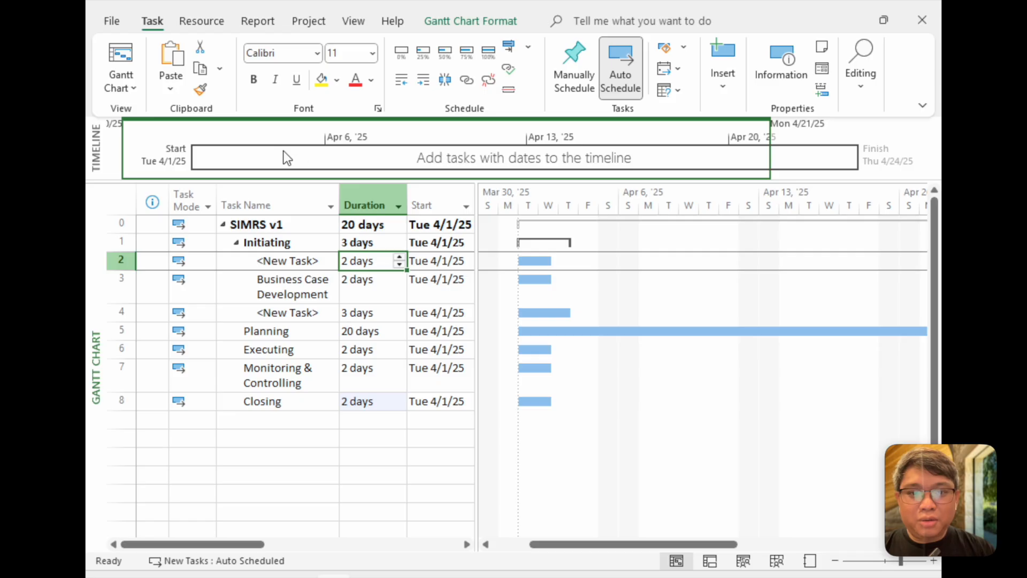
pyautogui.click(377, 165)
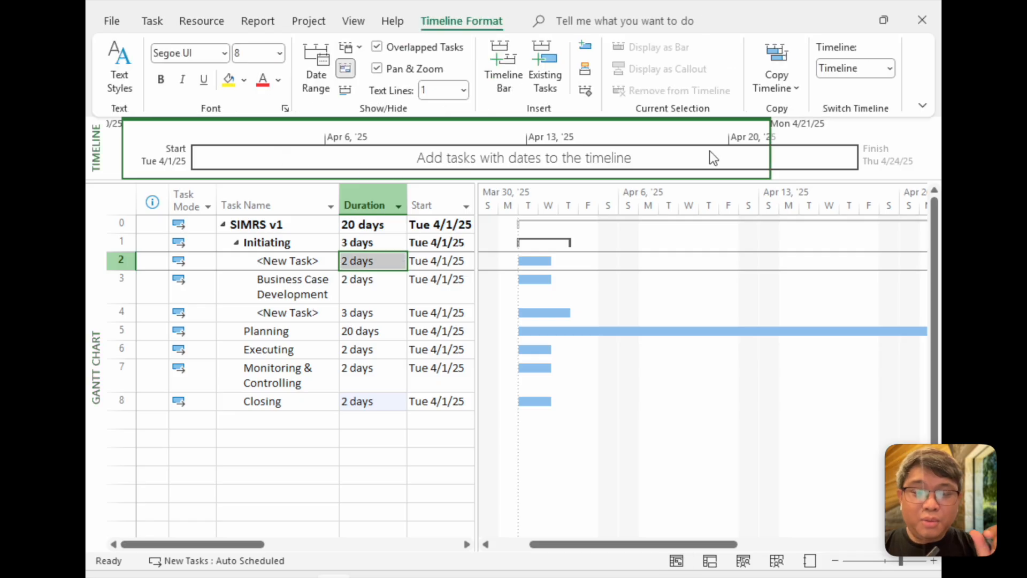
pyautogui.click(676, 357)
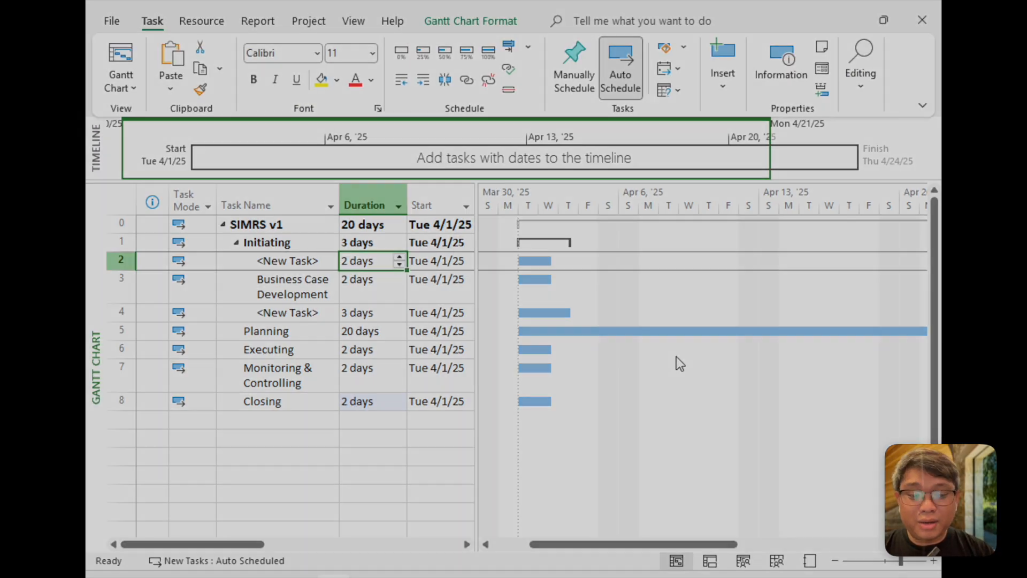